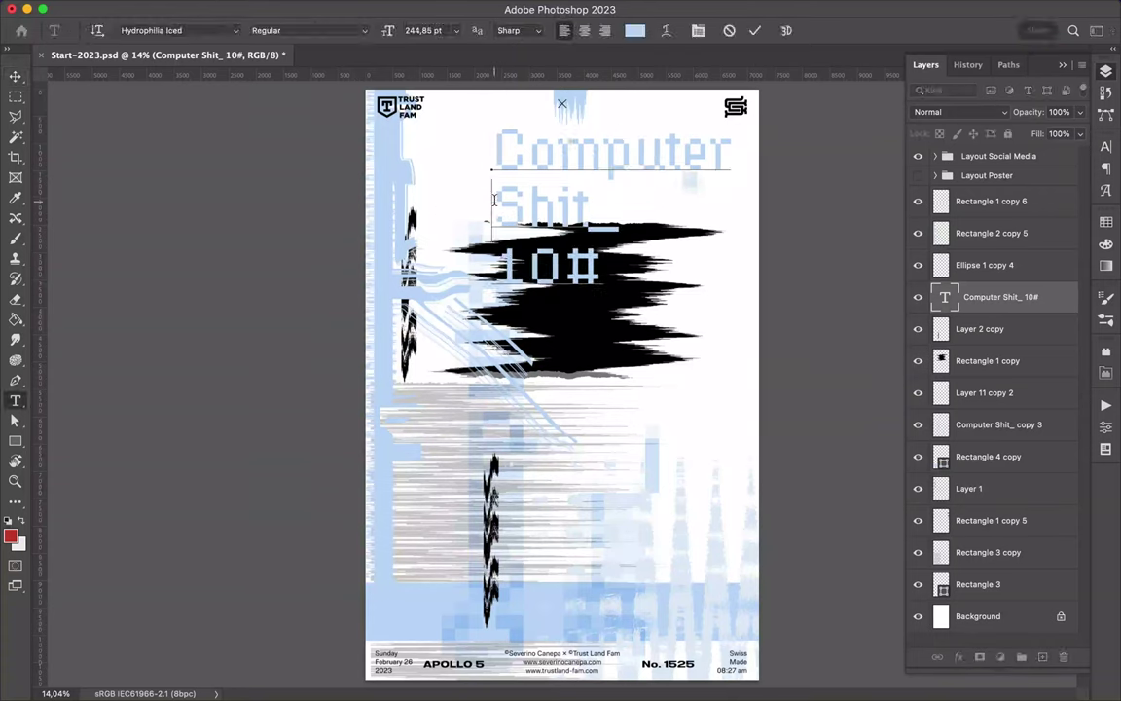
- Nudge the title, then draw a black rectangle across it and place it beneath the text layer
drag(588, 214, 495, 233)
key(u)
click(173, 30)
drag(368, 138, 689, 319)
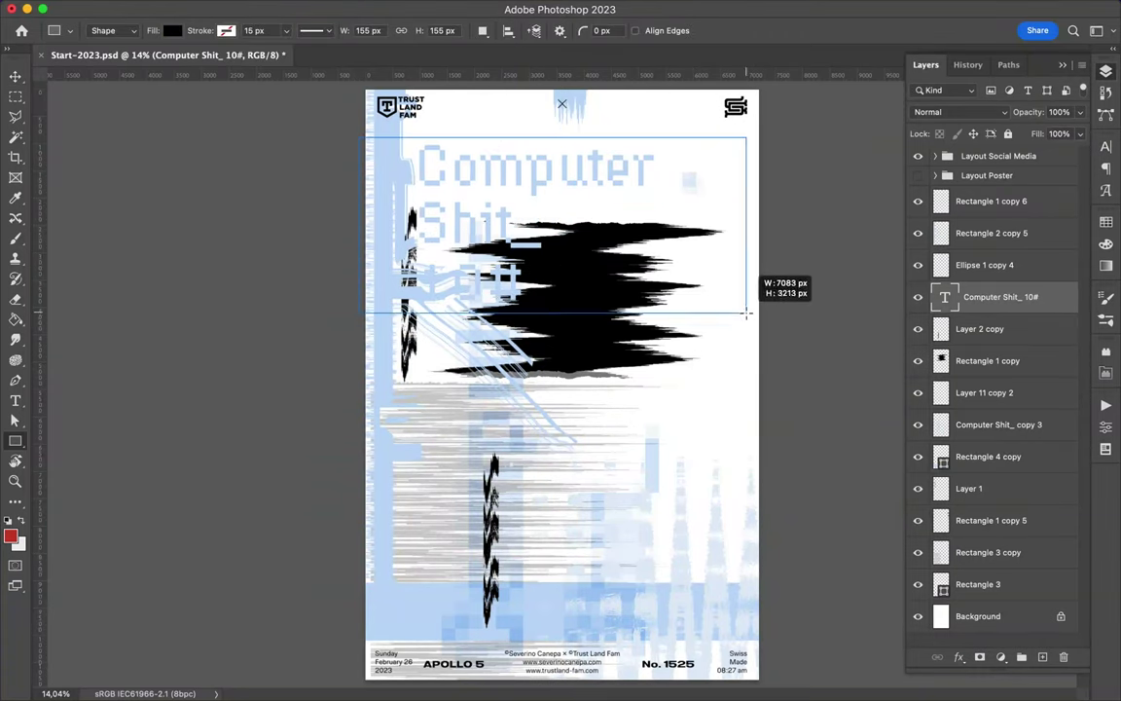
drag(977, 297, 981, 362)
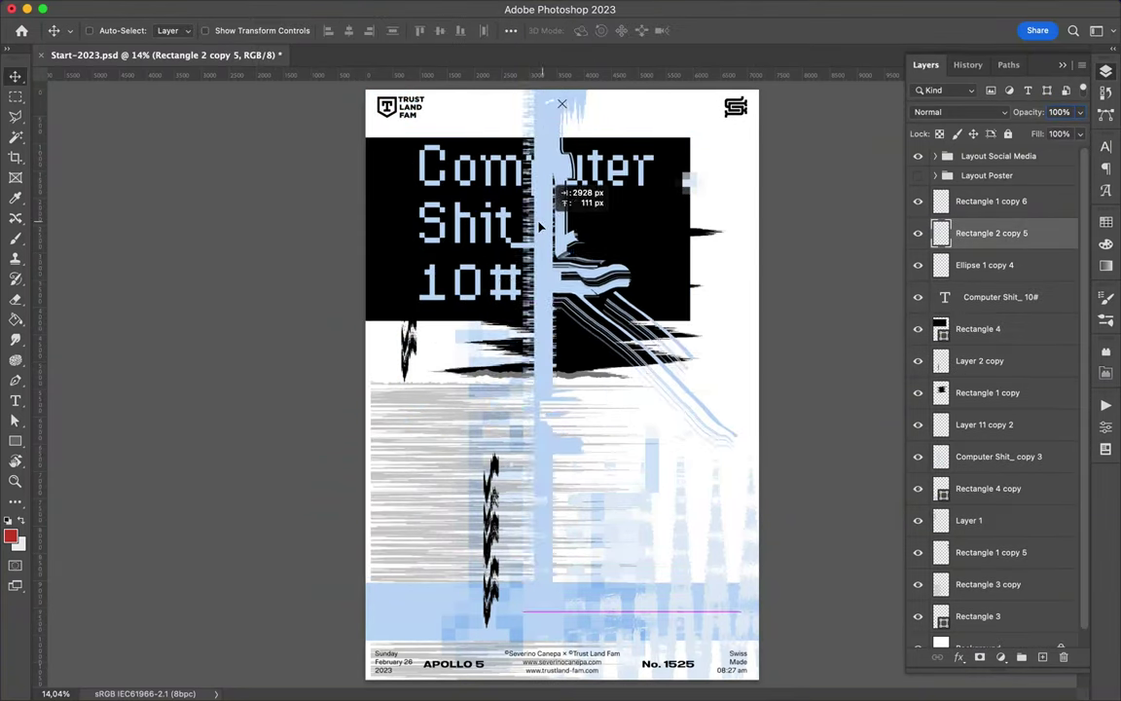
- Paste the blue strip image as a new layer and move it to the poster's left edge
key(m)
key(ctrl+v)
key(v)
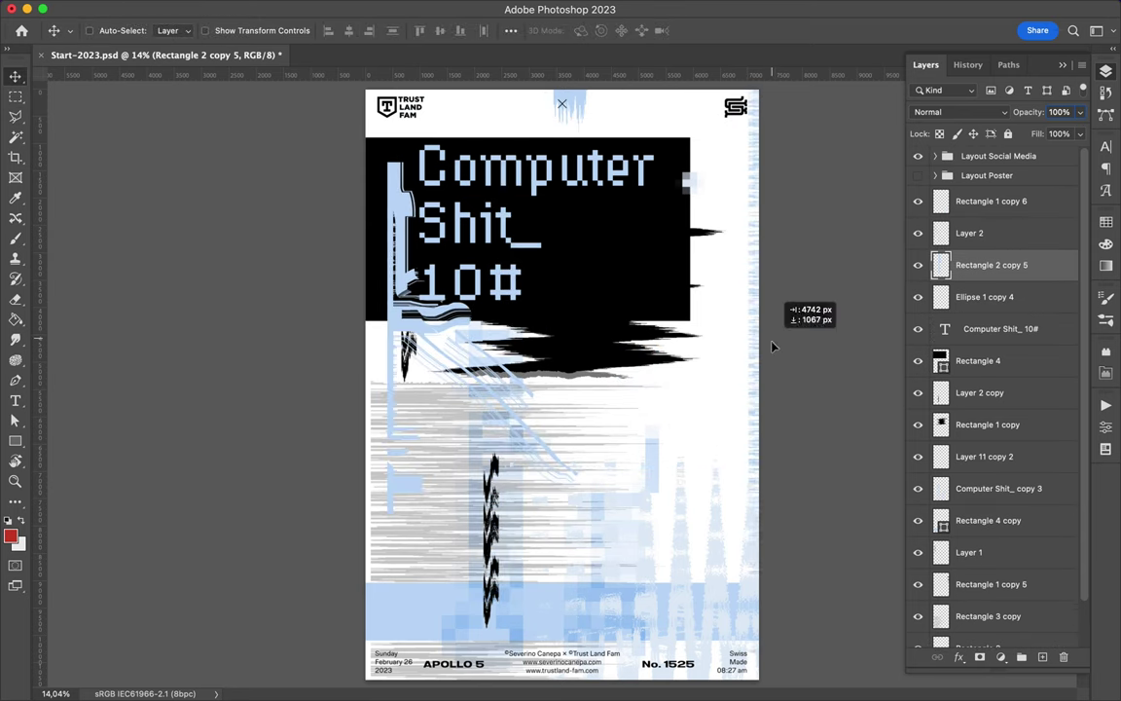
mouse_move(694, 307)
mouse_down()
mouse_move(383, 242)
mouse_move(413, 362)
mouse_up()
- Move the ragged black glitch shape beside the banner and resize it narrower and taller to fit its right side
click(988, 424)
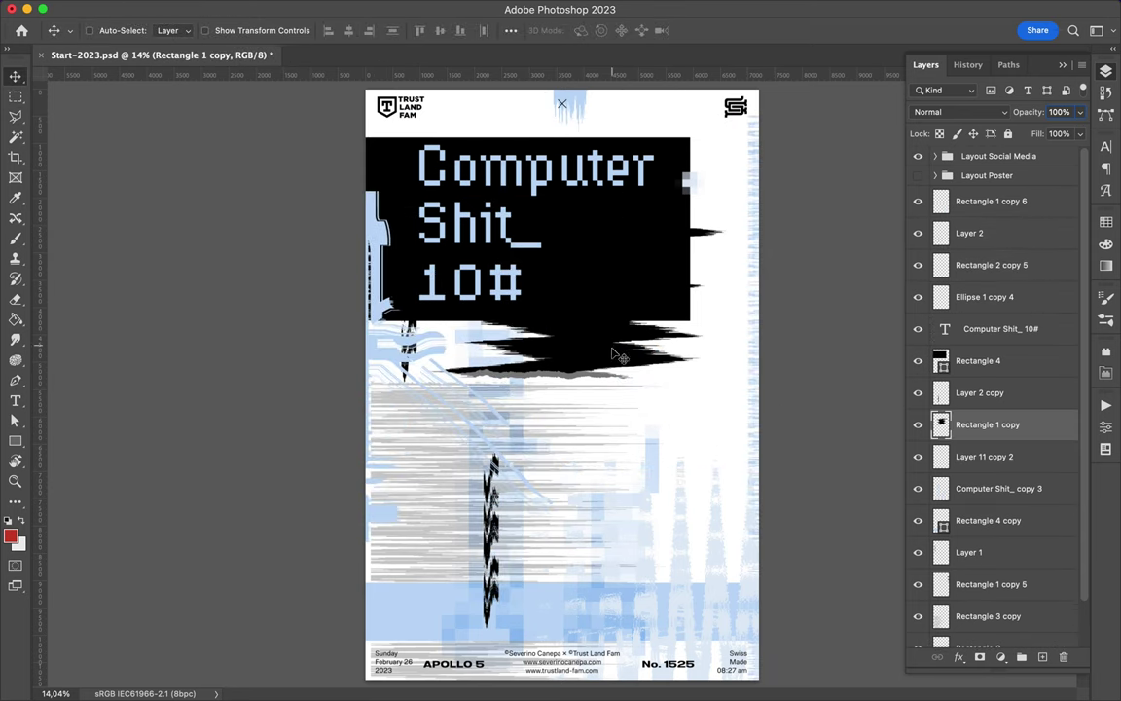
drag(584, 350, 648, 267)
key(ctrl+t)
drag(811, 211, 746, 180)
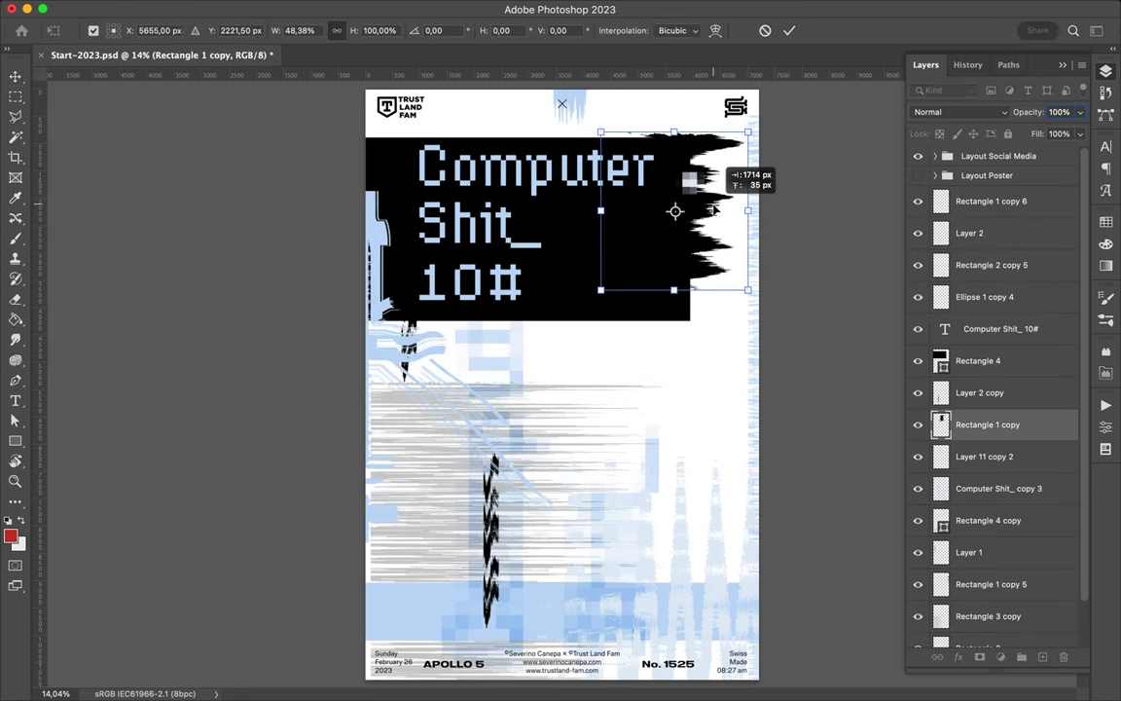
drag(695, 291, 694, 335)
drag(606, 234, 632, 242)
key(Return)
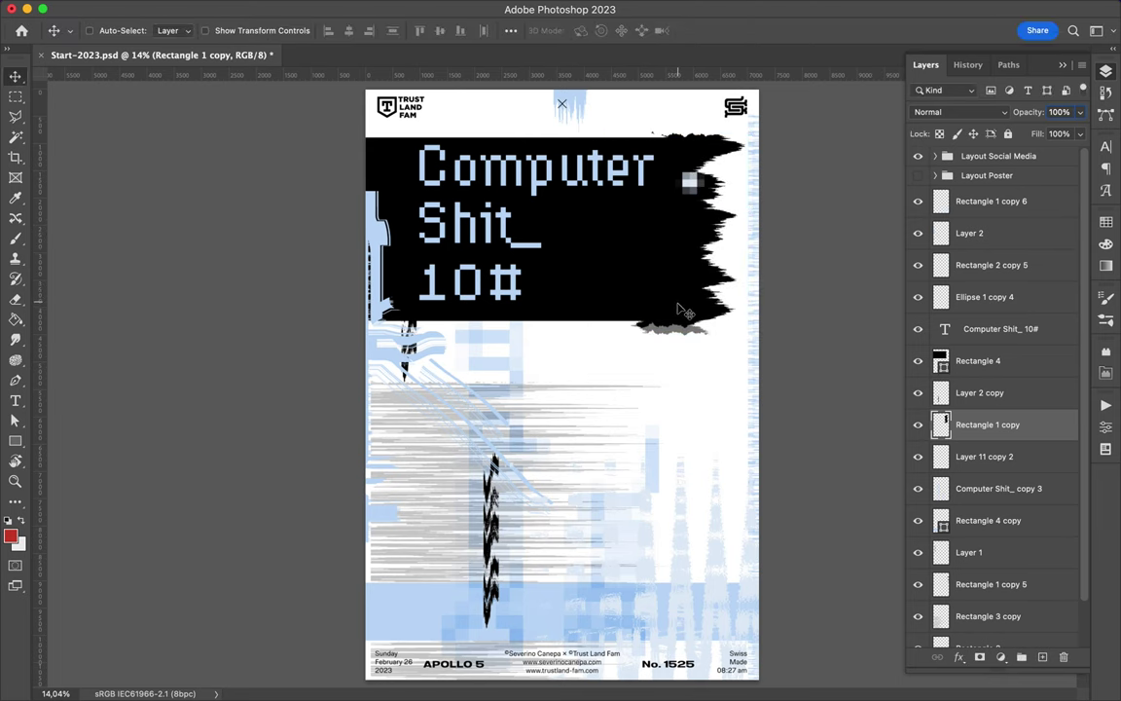
key(ctrl+t)
key(Return)
- Raise the pixelated title copy, set its blend mode to Normal, and move it lower on the poster
drag(424, 285, 581, 180)
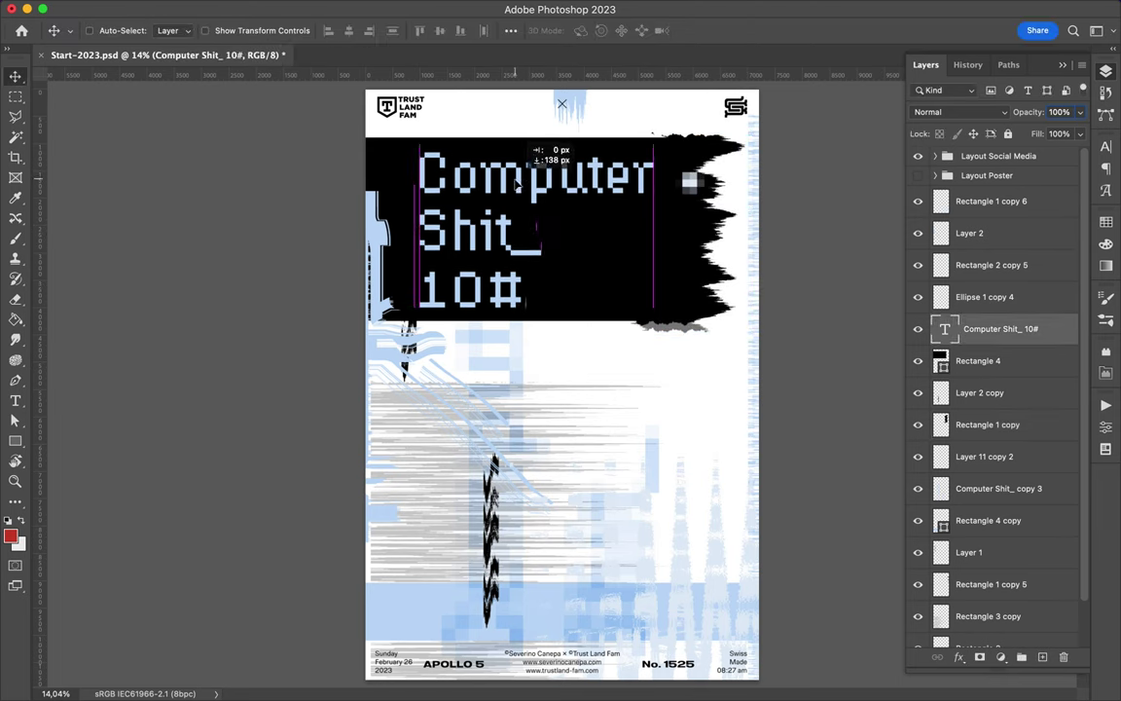
drag(574, 341, 593, 346)
key(alt+bracketleft)
key(ctrl+t)
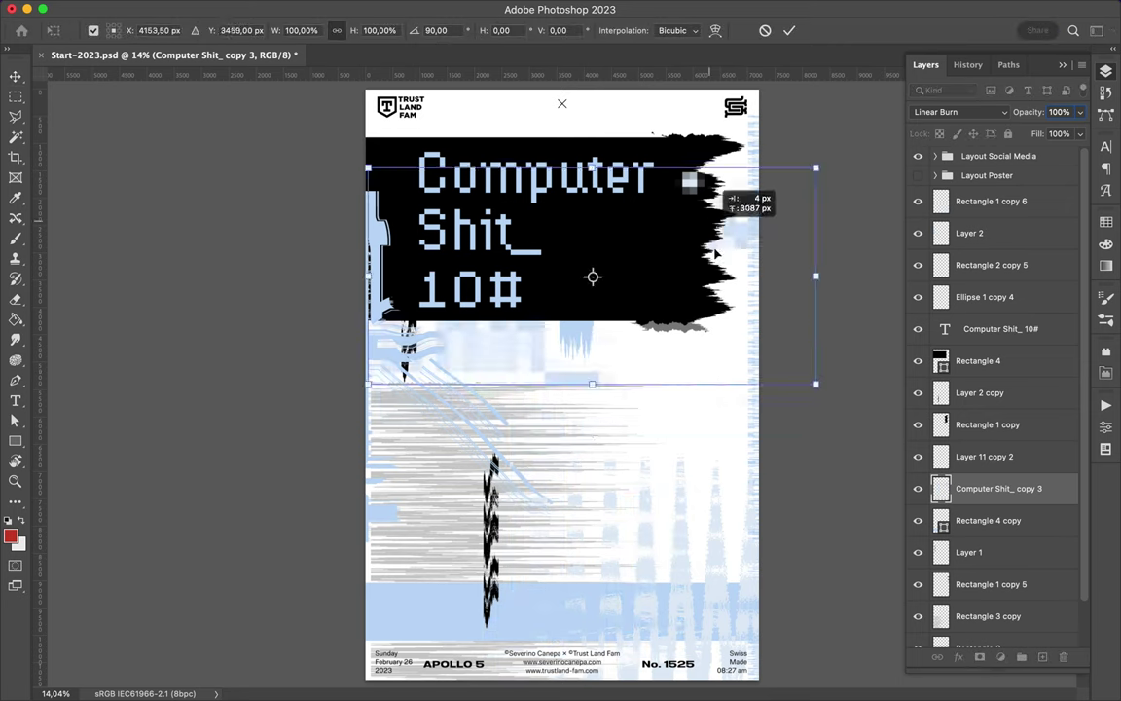
key(Return)
key(ctrl+bracketright)
key(ctrl+bracketright)
key(ctrl+bracketright)
key(ctrl+bracketright)
key(ctrl+bracketright)
click(959, 112)
click(925, 27)
drag(526, 243, 534, 313)
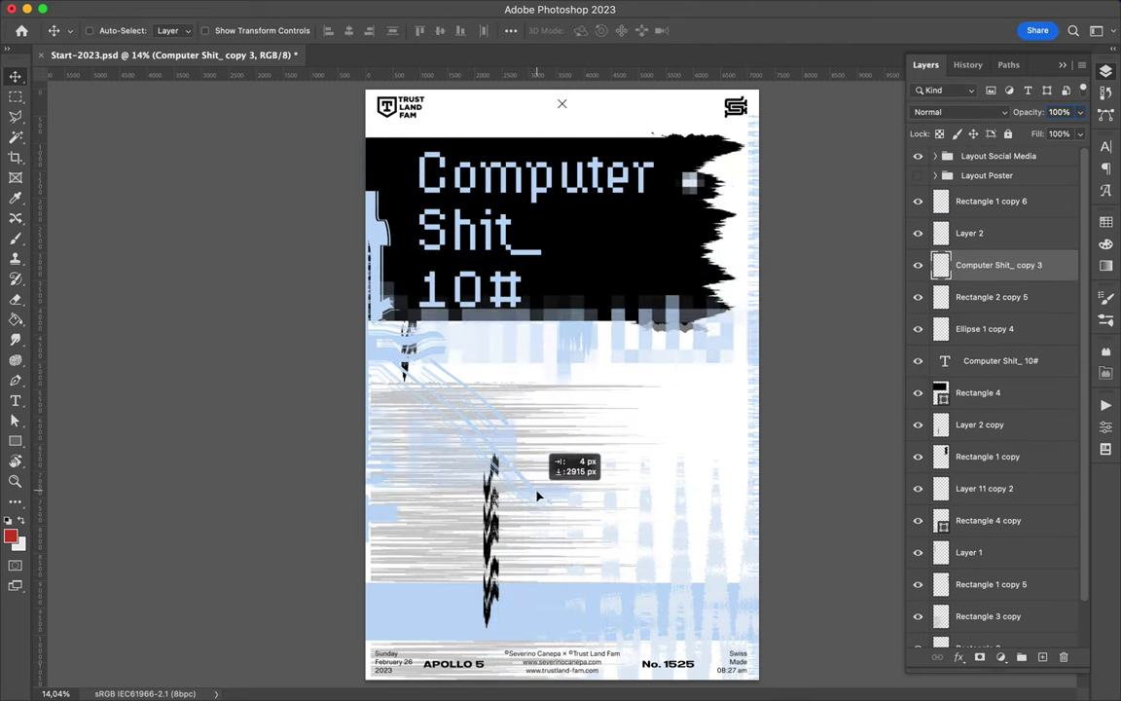
drag(533, 314, 530, 476)
- Delete the vertical stripe layer and move the zigzag black stripe to the banner's right edge
drag(643, 540, 623, 219)
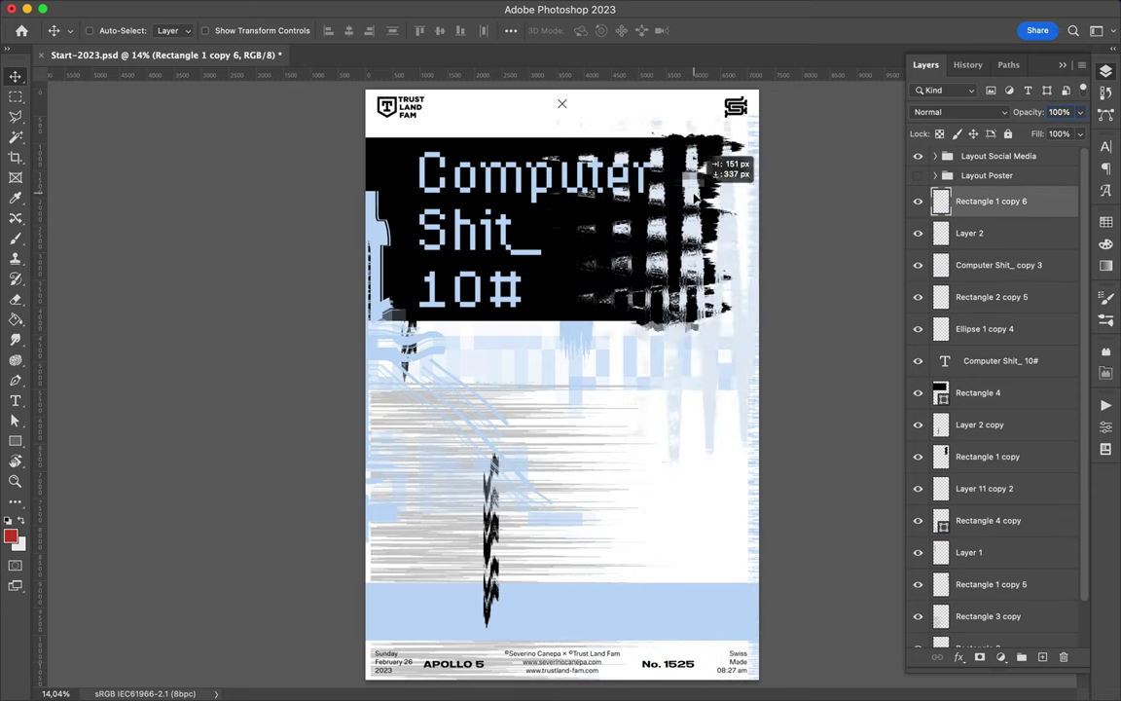
click(978, 393)
drag(987, 201, 922, 376)
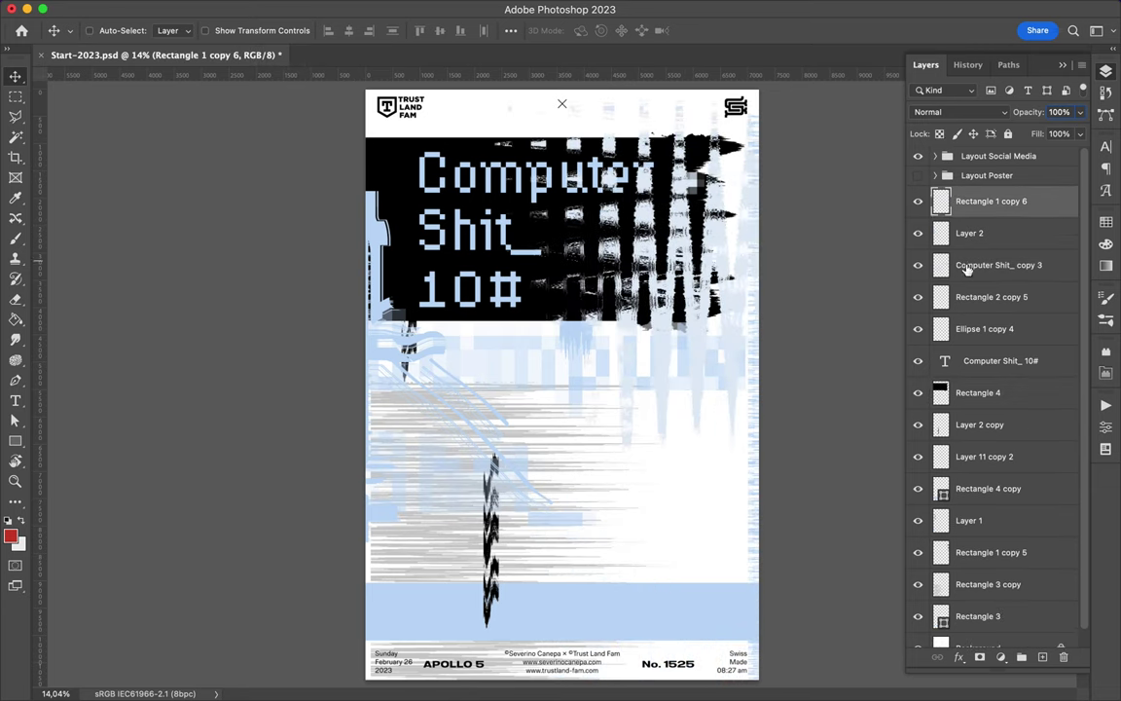
click(959, 112)
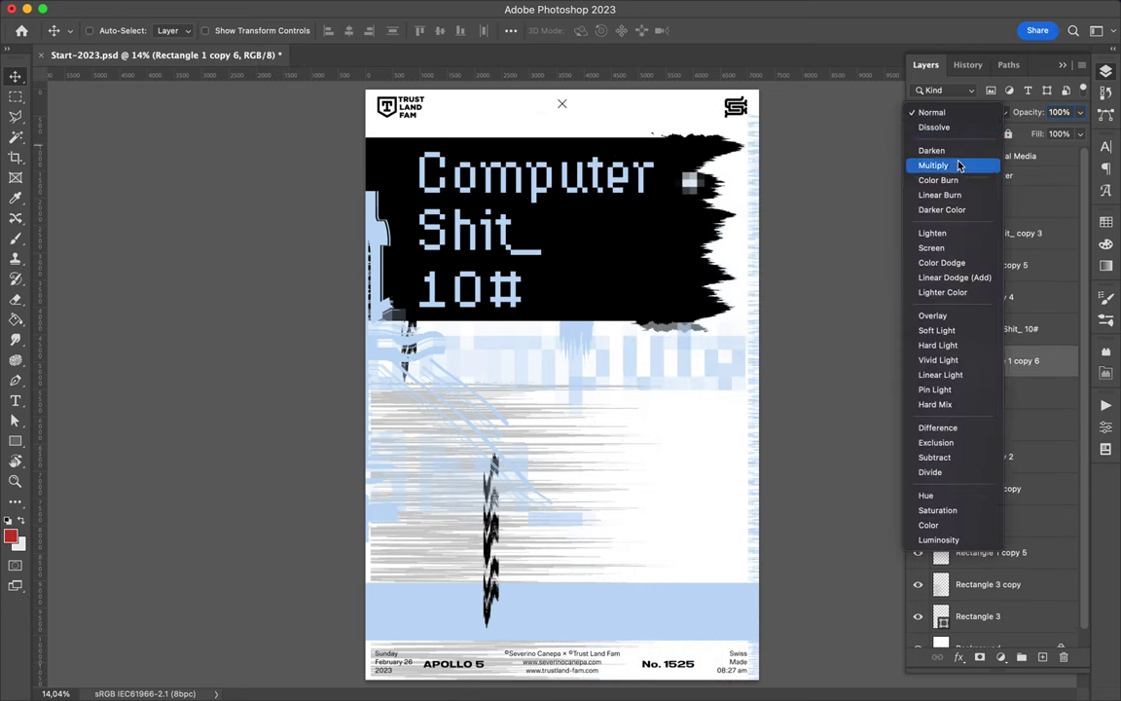
click(937, 428)
key(Delete)
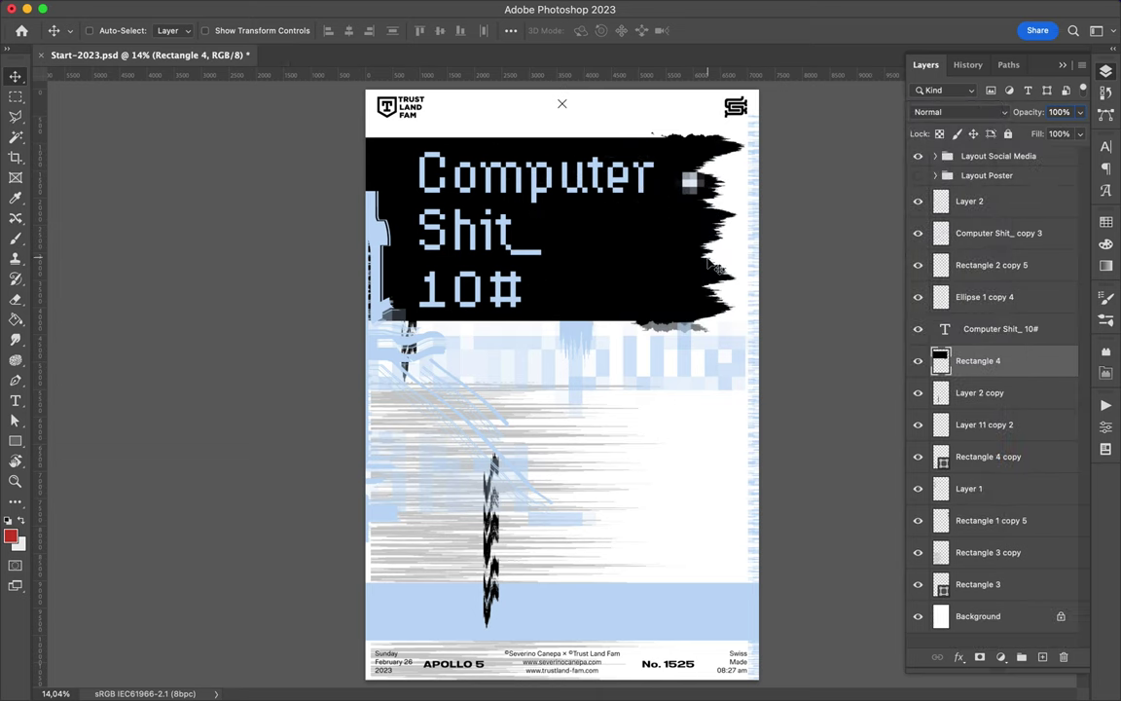
mouse_move(521, 447)
mouse_down()
mouse_move(686, 428)
mouse_move(774, 297)
mouse_up()
- Move the grey streak layer up, set it to Color Dodge, and clip it to the title text
ctrl+click(575, 472)
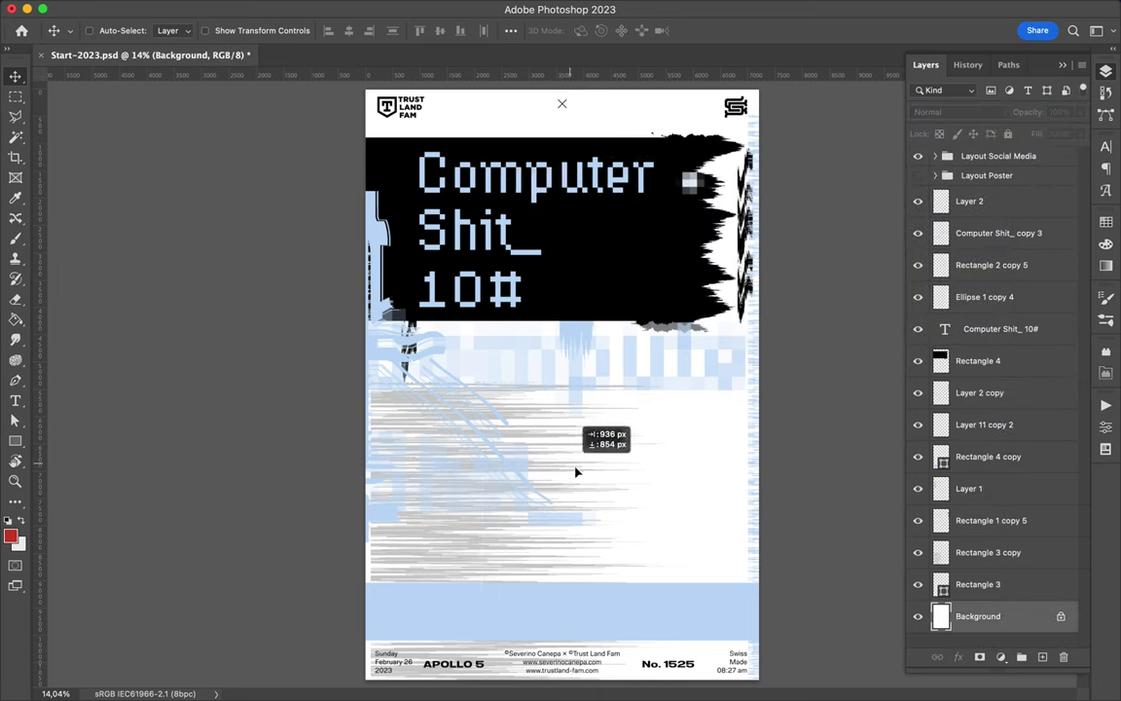
drag(508, 412, 501, 121)
drag(1012, 264, 1012, 222)
click(958, 111)
click(968, 258)
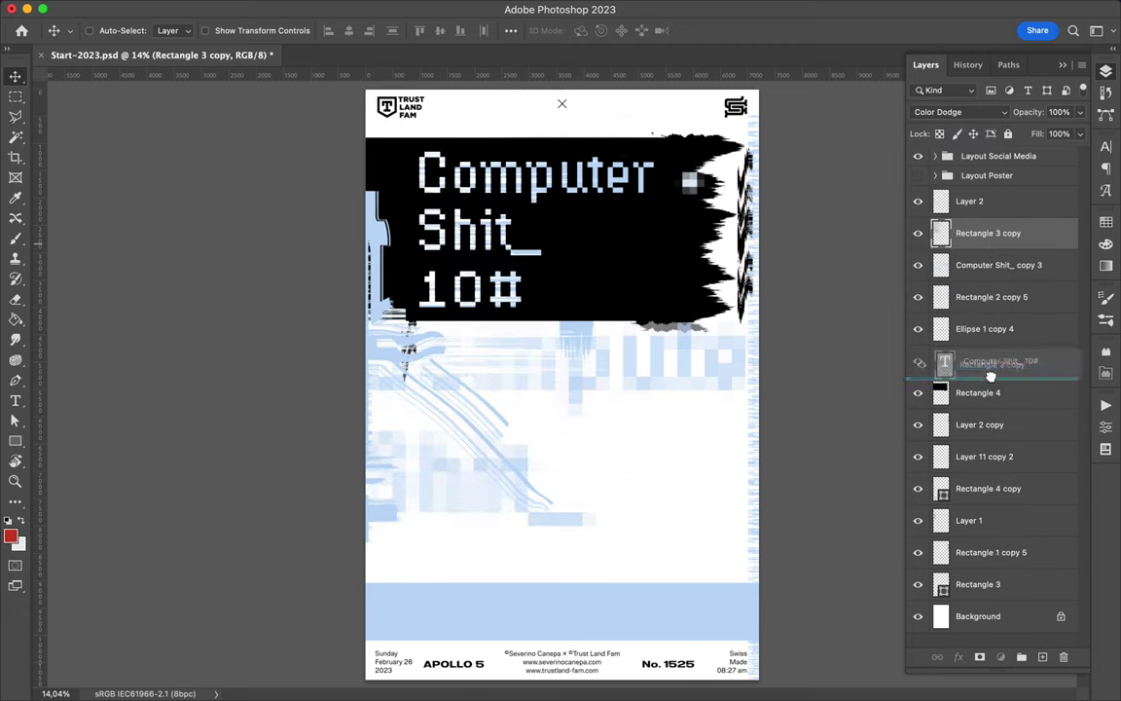
drag(990, 376, 990, 368)
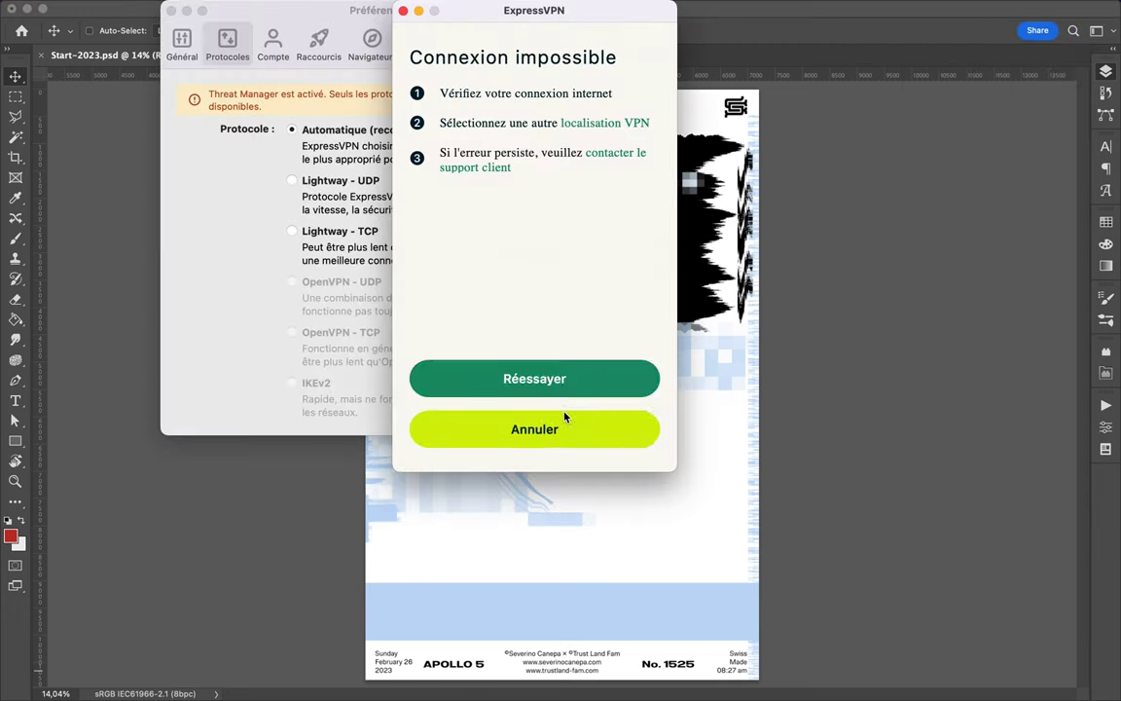
click(566, 419)
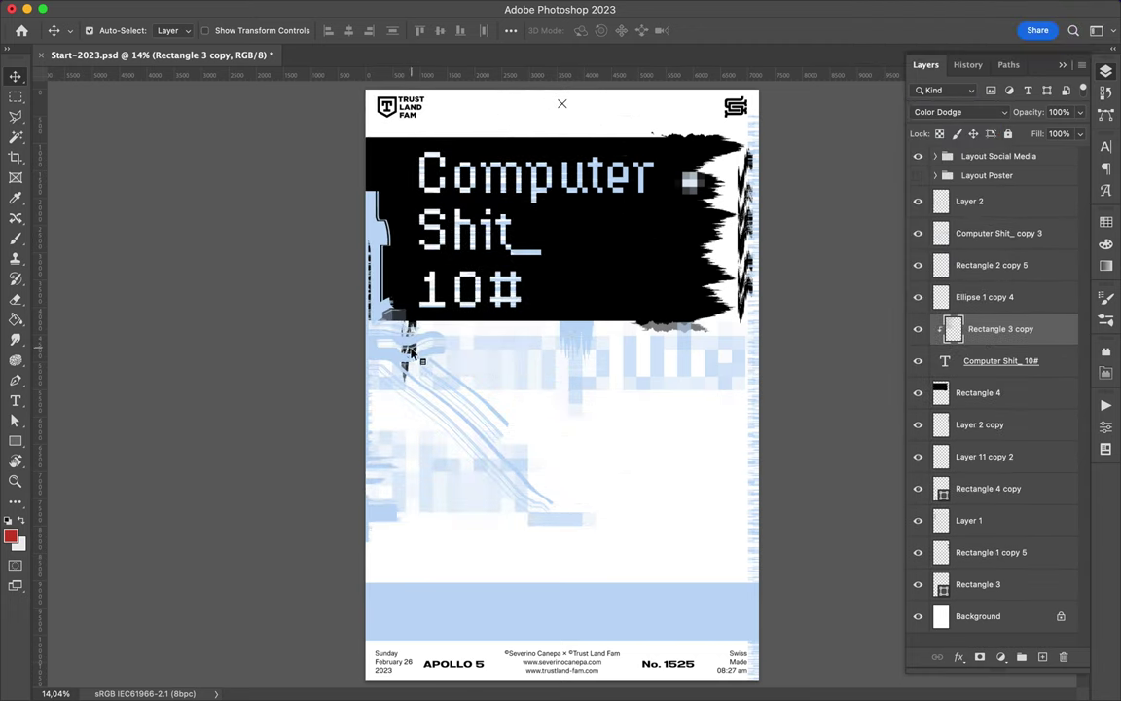
- Move the light-blue band to mid-poster and pen-draw a closed blue shape below the banner
drag(409, 611, 545, 368)
key(p)
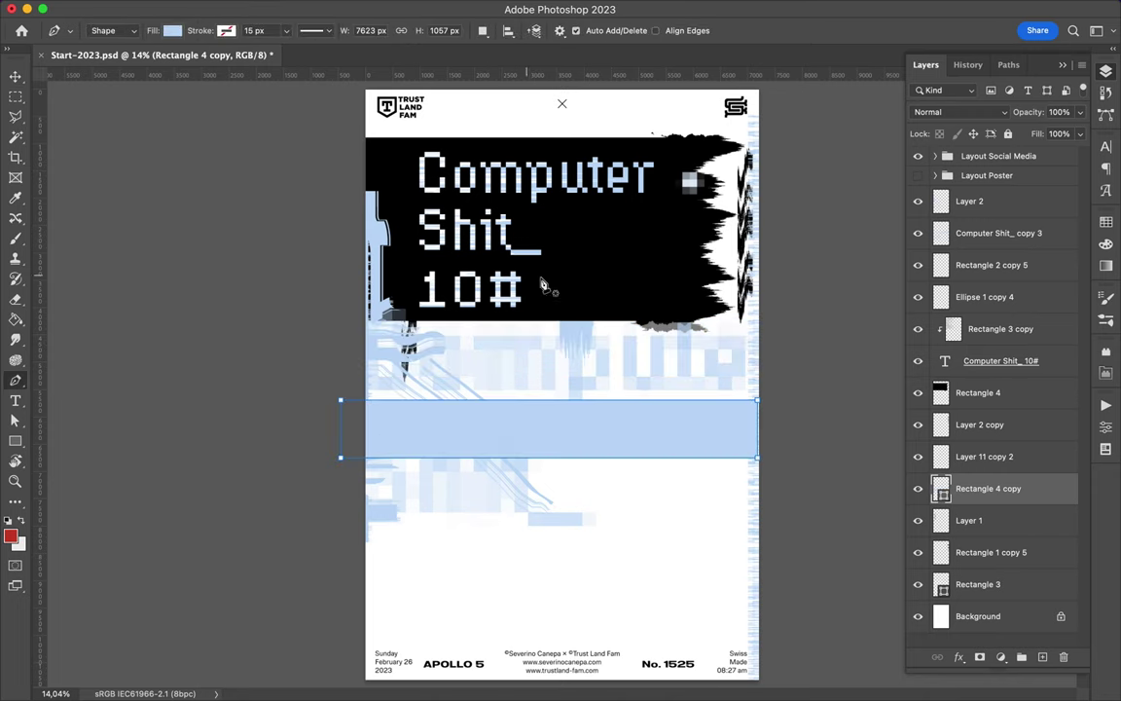
click(695, 296)
click(595, 402)
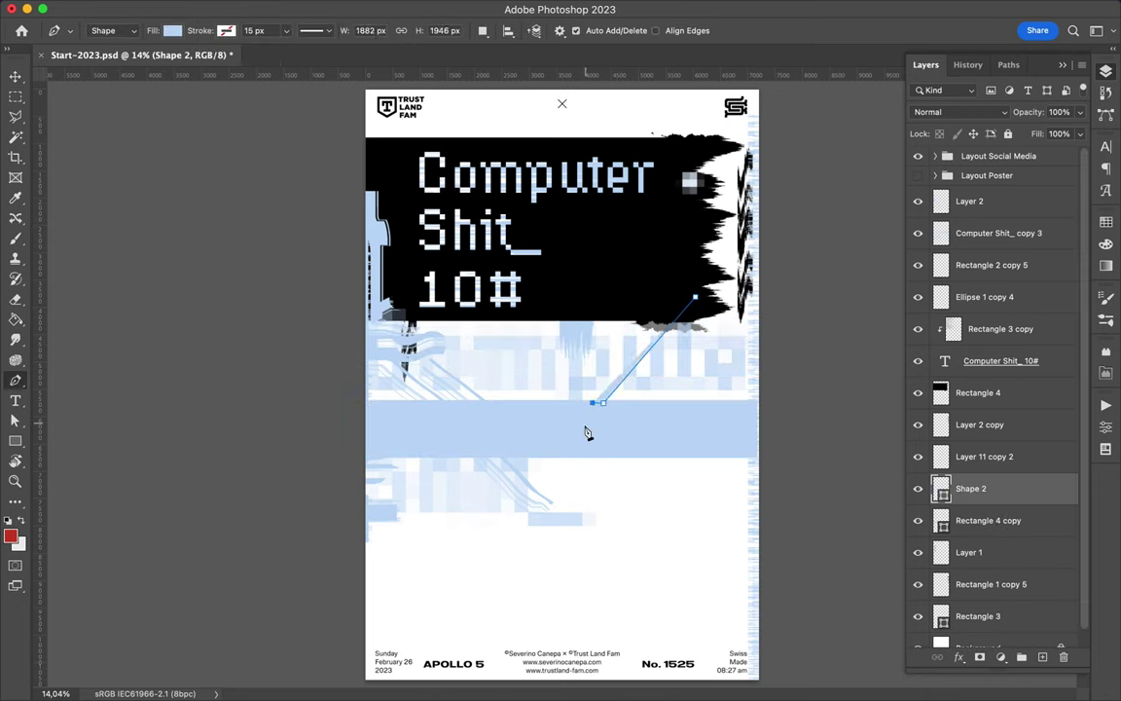
click(407, 547)
click(405, 617)
click(392, 633)
click(385, 684)
click(361, 291)
click(695, 297)
key(v)
- Add a Levels adjustment above the title copy, lower the highlight input, and move the streak graphic lower right
click(732, 379)
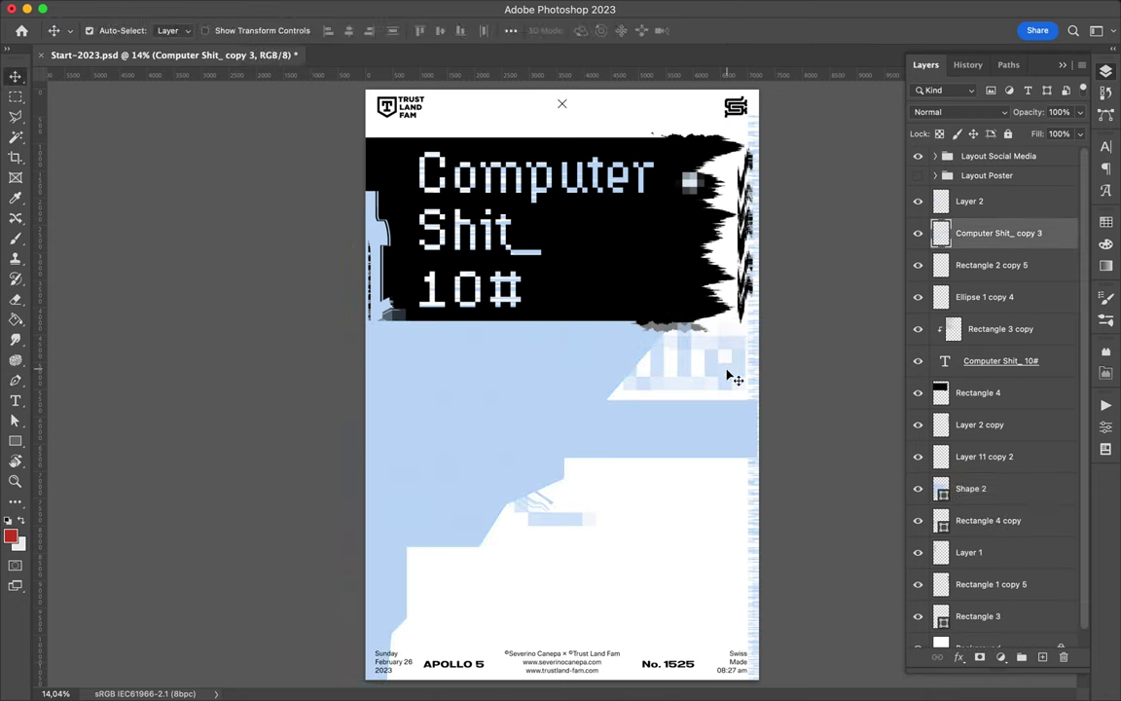
click(997, 658)
click(905, 363)
drag(969, 565, 934, 566)
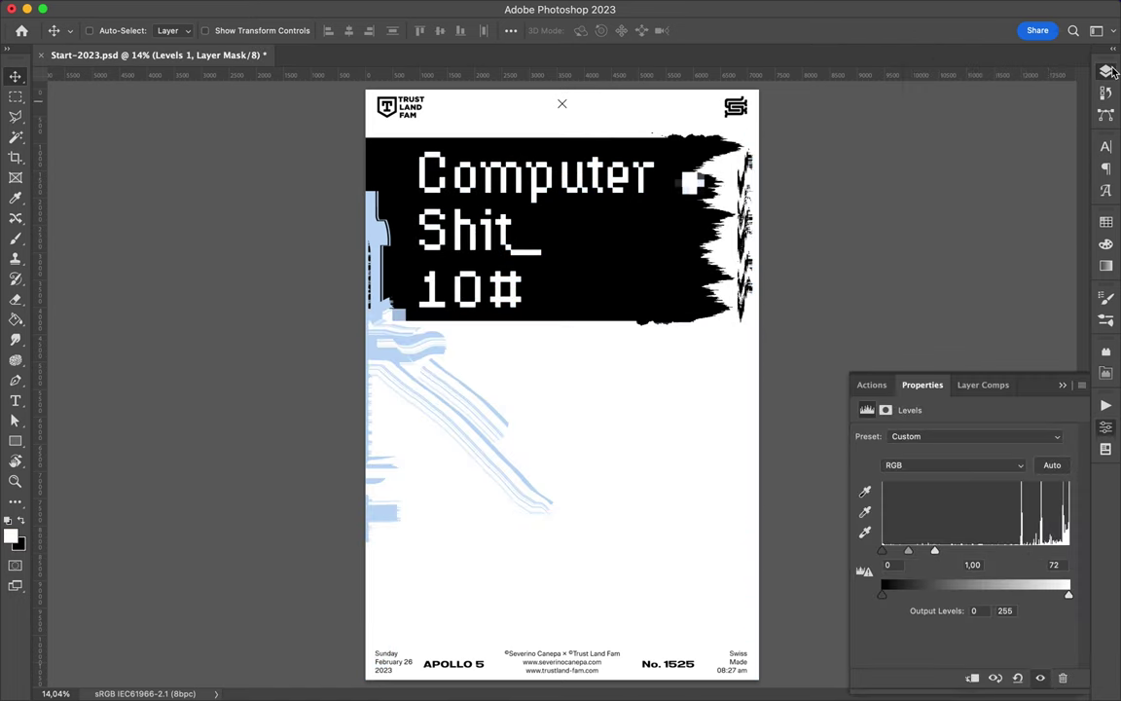
click(553, 369)
key(ctrl+t)
drag(740, 555, 745, 640)
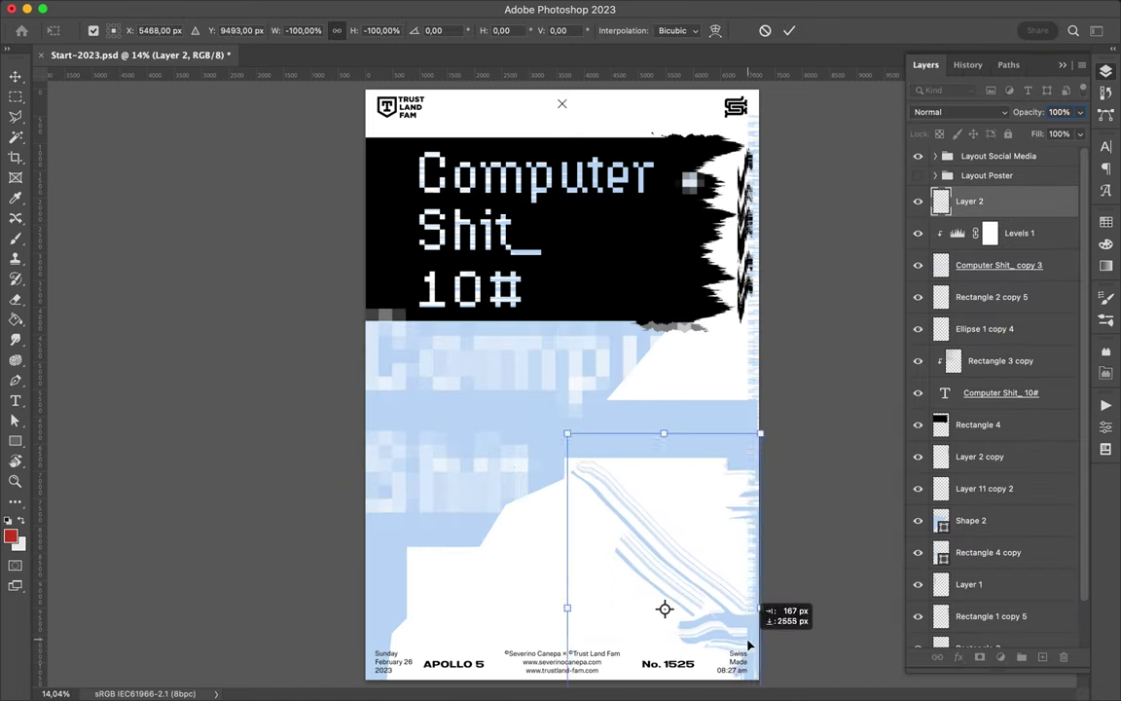
key(Return)
- Pen-draw a new shape above the ellipse copy, then delete the blue shape
click(628, 300)
key(p)
click(524, 321)
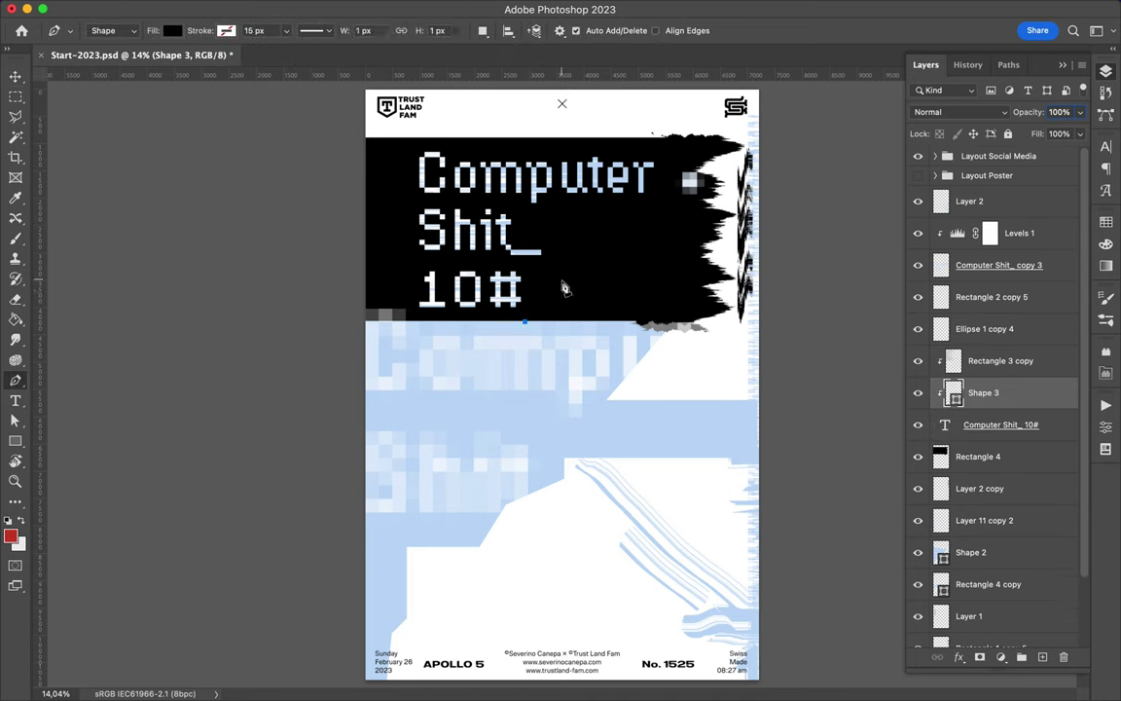
click(524, 324)
click(172, 30)
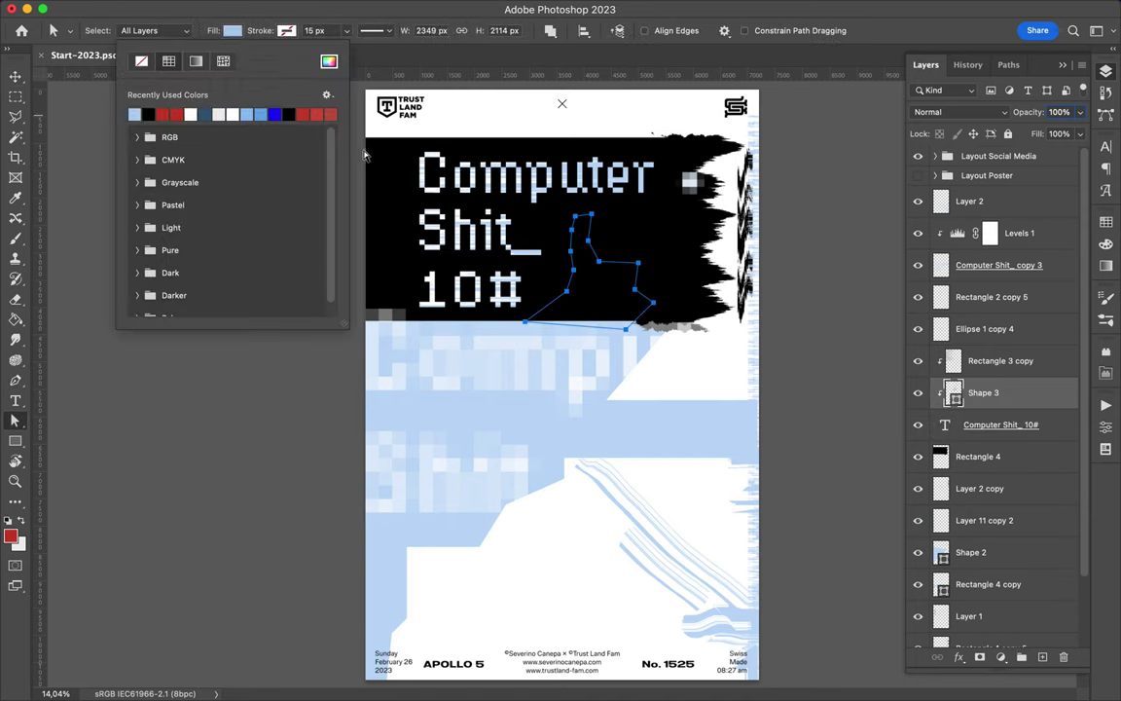
click(127, 103)
drag(983, 392, 983, 342)
key(v)
key(a)
key(Delete)
- Pen-draw a closed light blue shape over the top-left corner and nudge its top-right anchor
key(v)
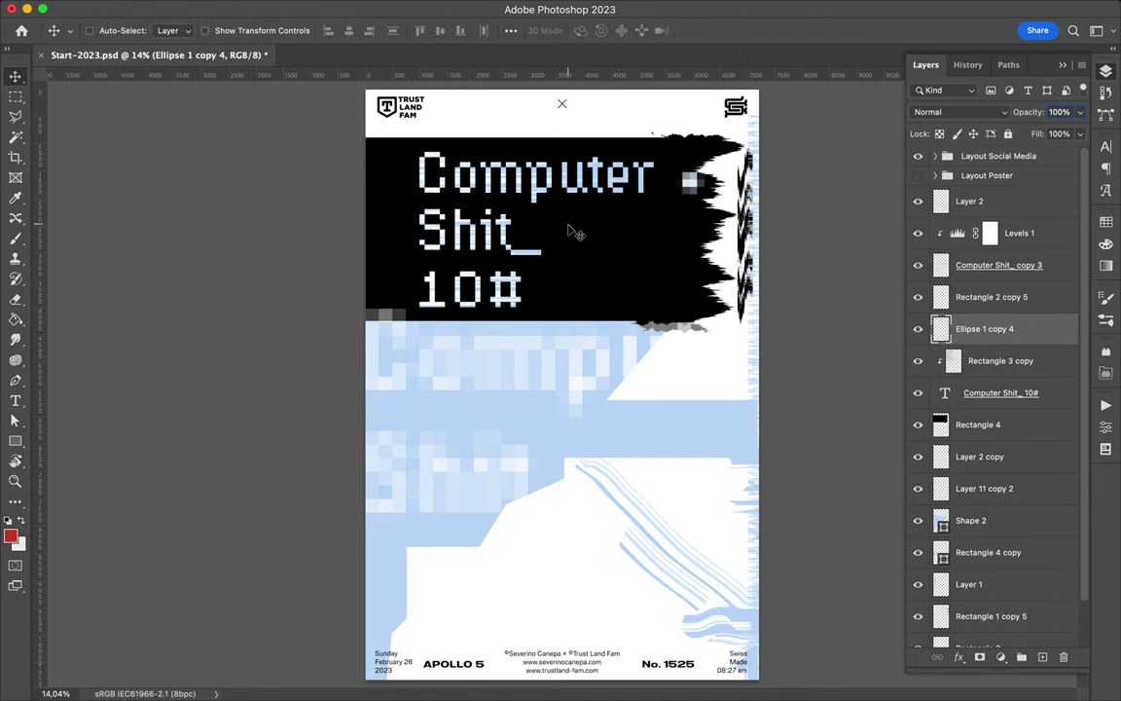
key(p)
click(509, 92)
click(507, 111)
click(469, 115)
click(380, 265)
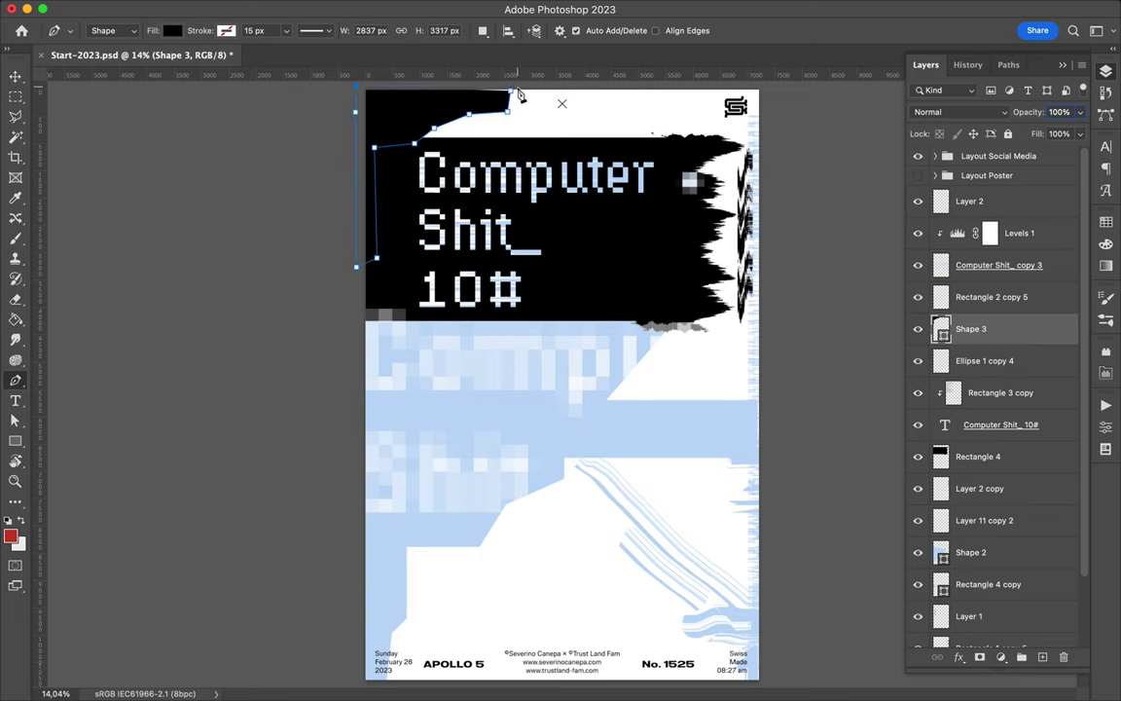
key(a)
click(232, 30)
click(128, 103)
click(451, 135)
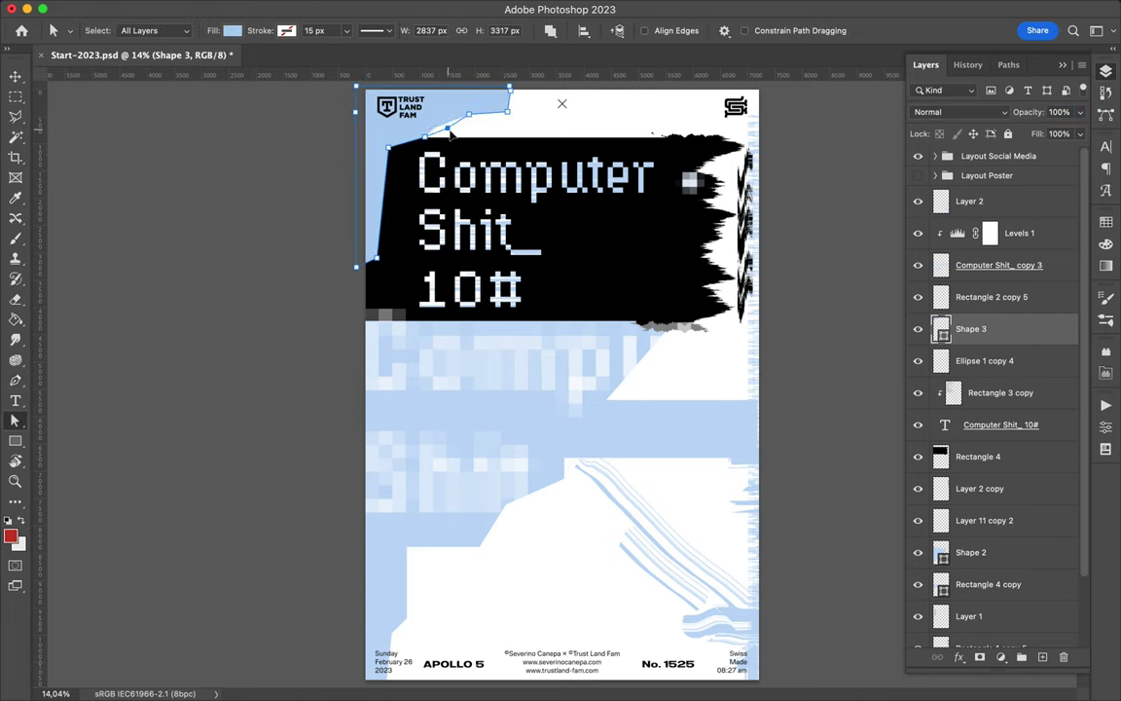
drag(623, 94, 630, 91)
click(621, 150)
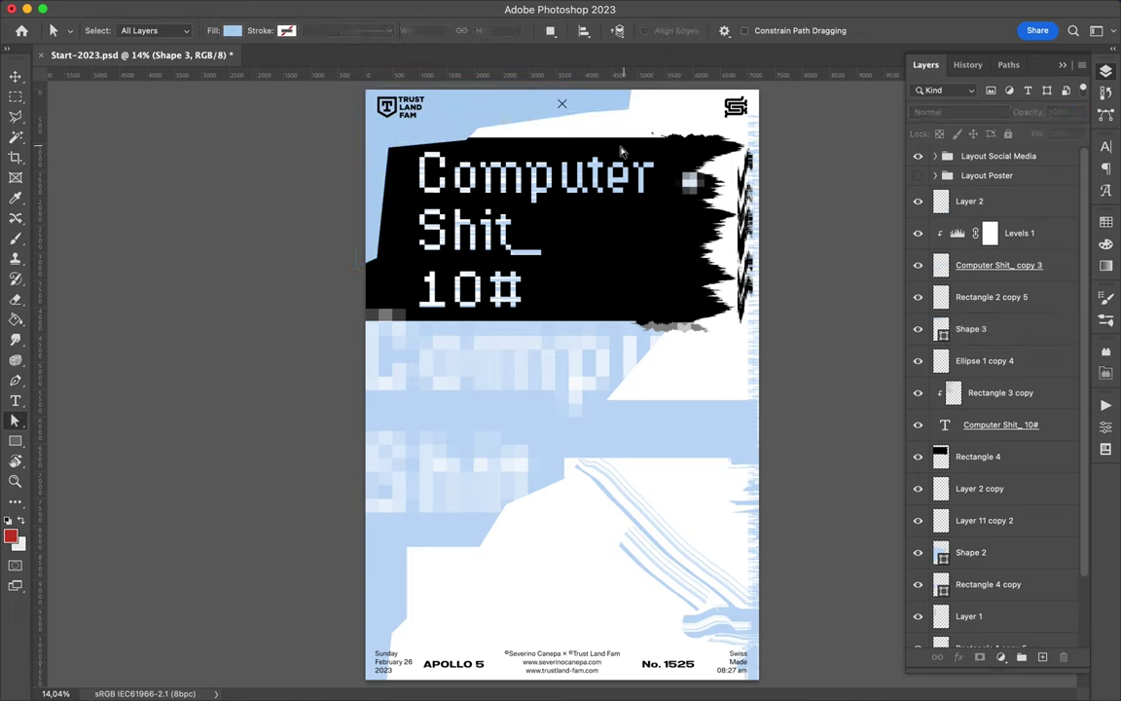
- Delete 10# from the headline and shorten the black banner by raising its bottom edge
key(v)
double_click(470, 288)
key(BackSpace)
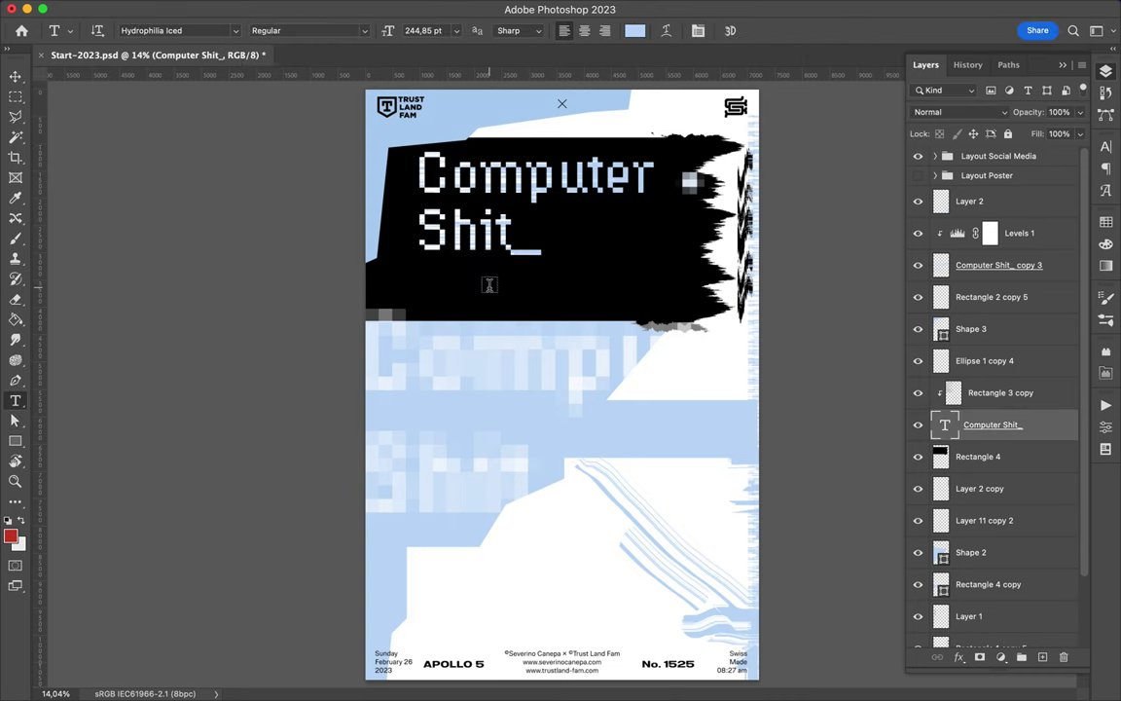
click(570, 292)
key(ctrl+t)
drag(570, 335, 570, 274)
key(Return)
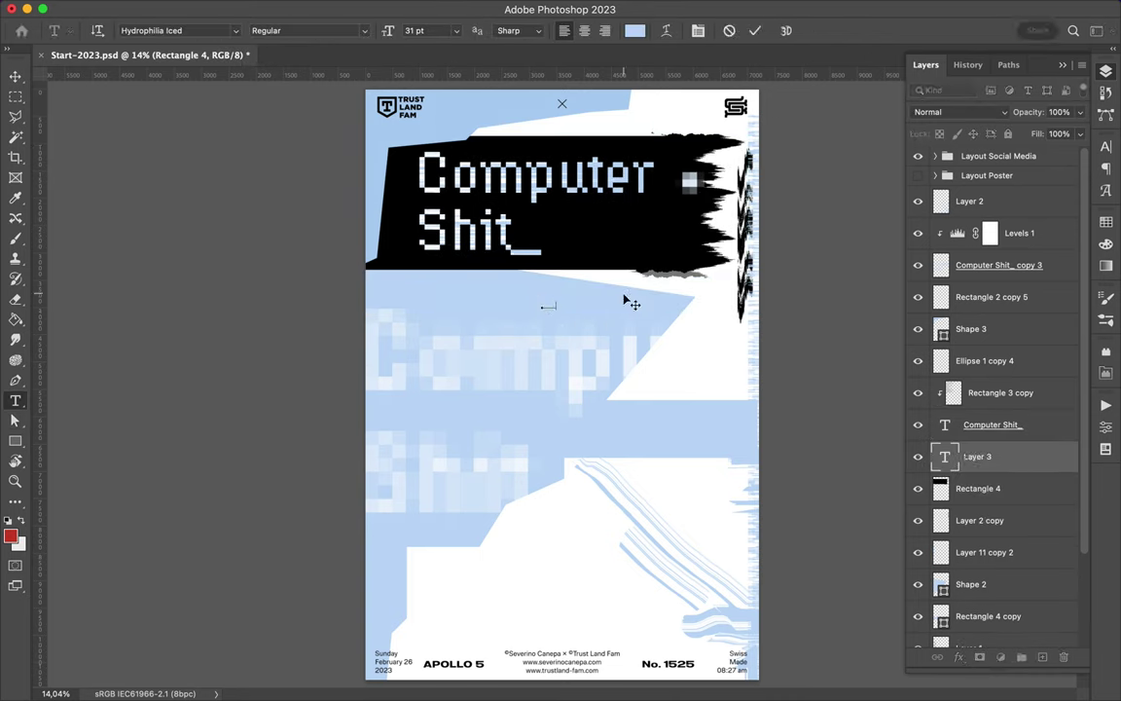
text(10#)
- Place the 10# text on the lower poster and shift the banner with its pixel block left and down
drag(771, 484, 687, 492)
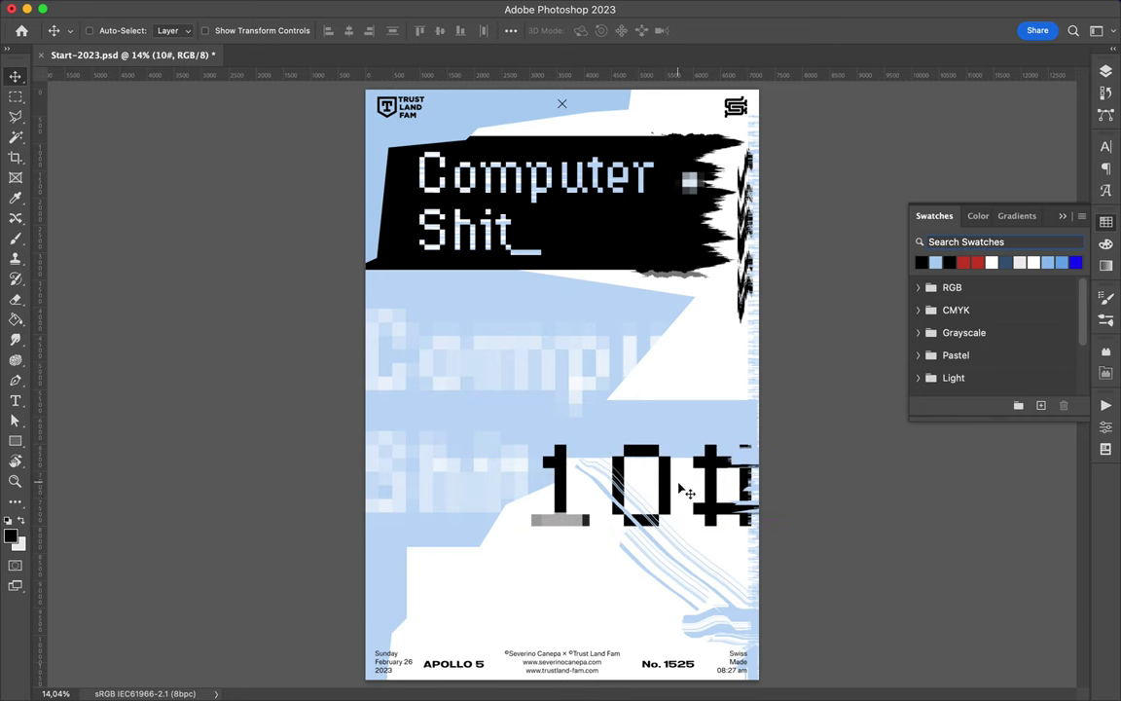
key(F7)
ctrl+click(647, 280)
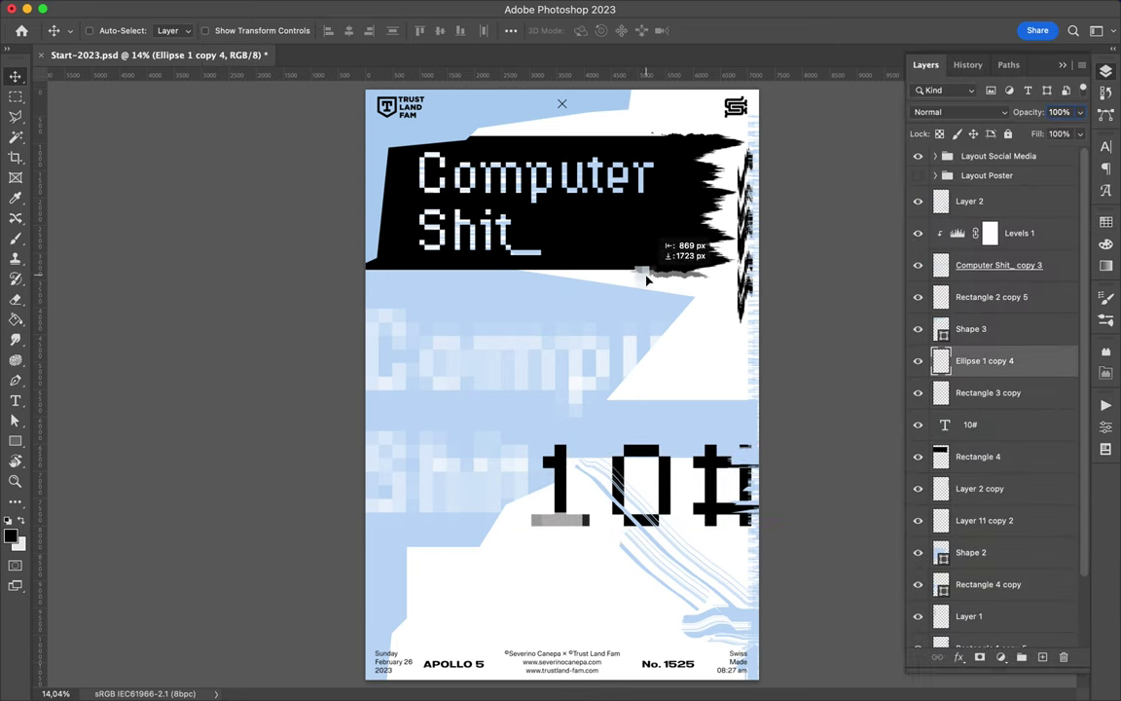
ctrl+shift+click(671, 232)
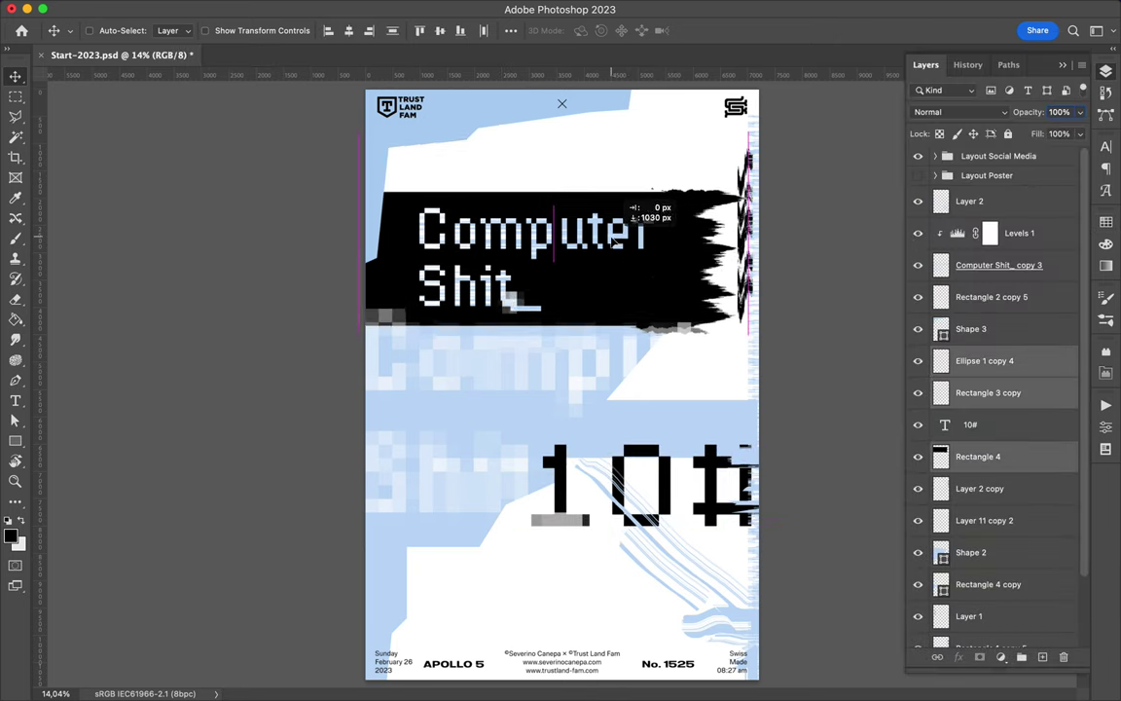
drag(654, 236, 625, 285)
- Extend the blue corner shape's lower-left point downward
key(a)
click(371, 216)
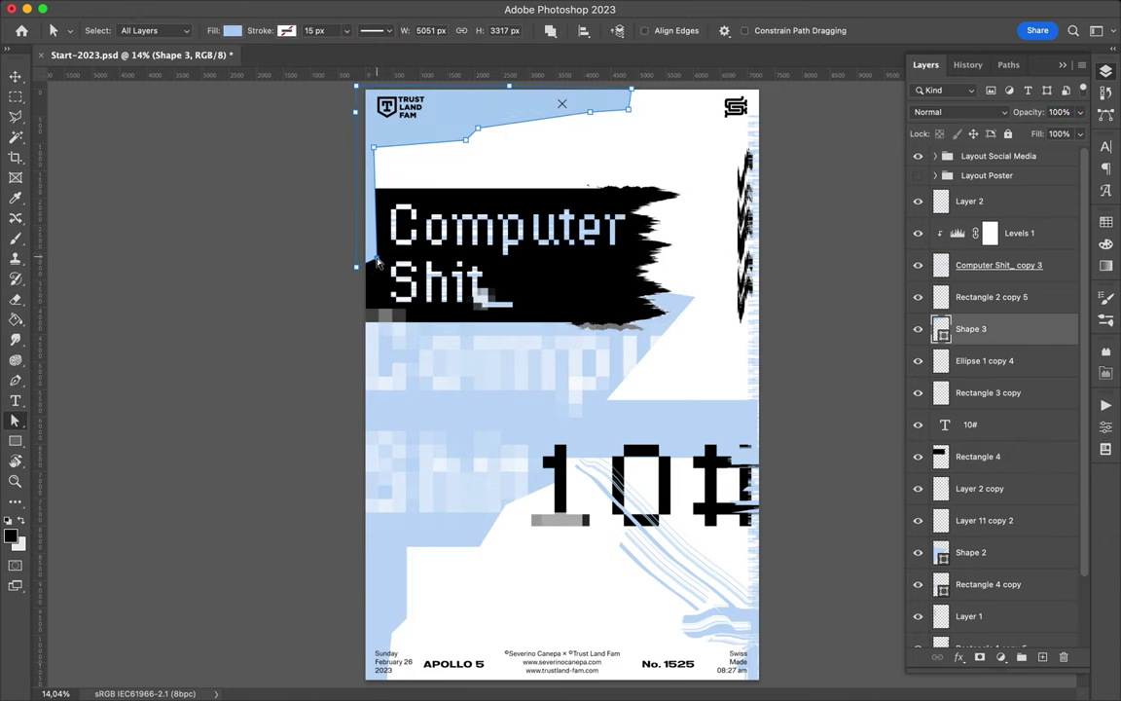
drag(370, 292, 368, 327)
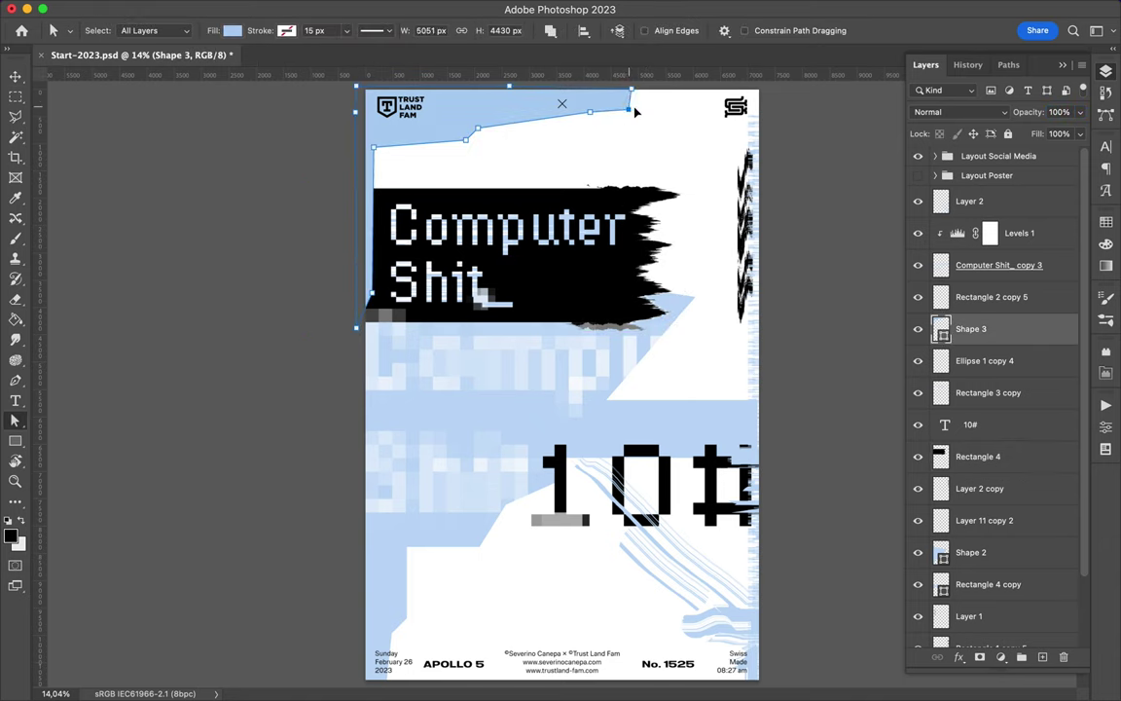
key(v)
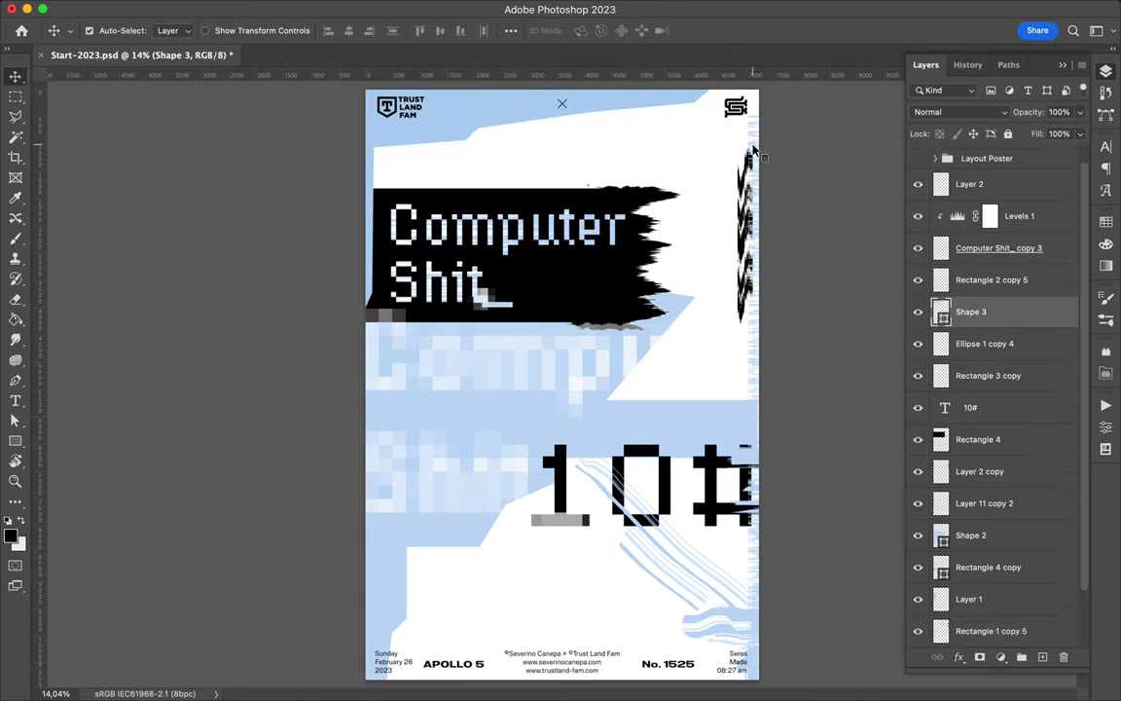
ctrl+click(720, 147)
drag(720, 147, 530, 152)
key(ctrl+z)
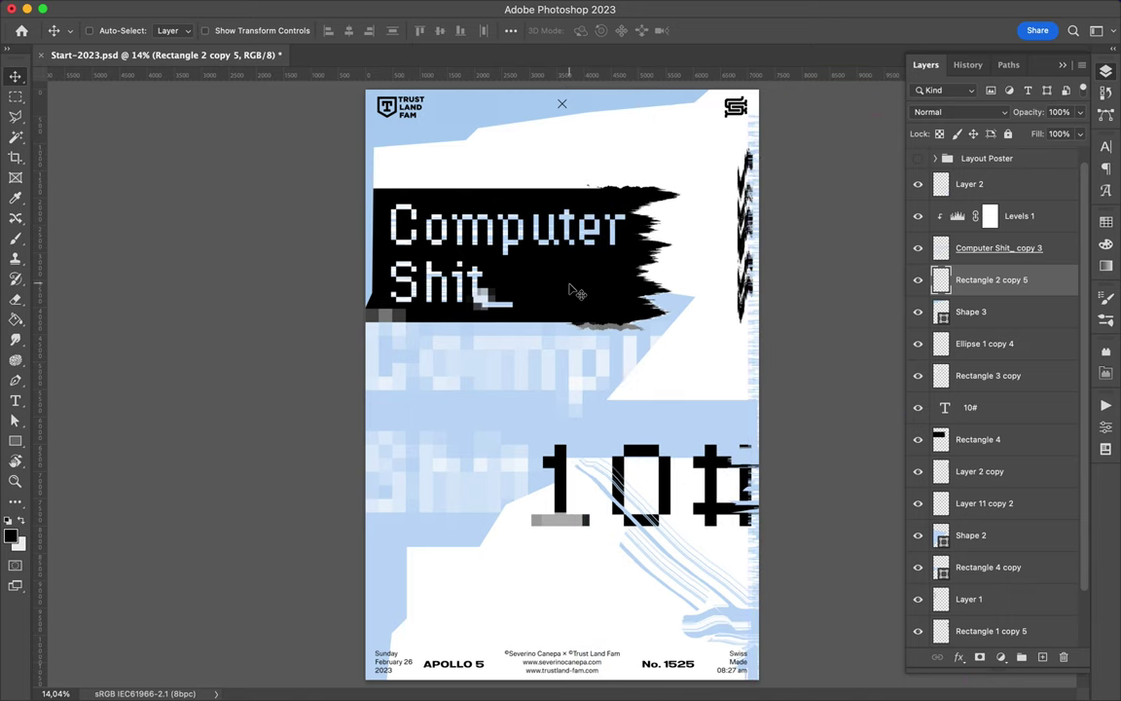
- Pen-draw a sampled grey angular shape at lower right above the background, and duplicate a light blue strip upward
key(i)
click(554, 292)
key(p)
click(764, 383)
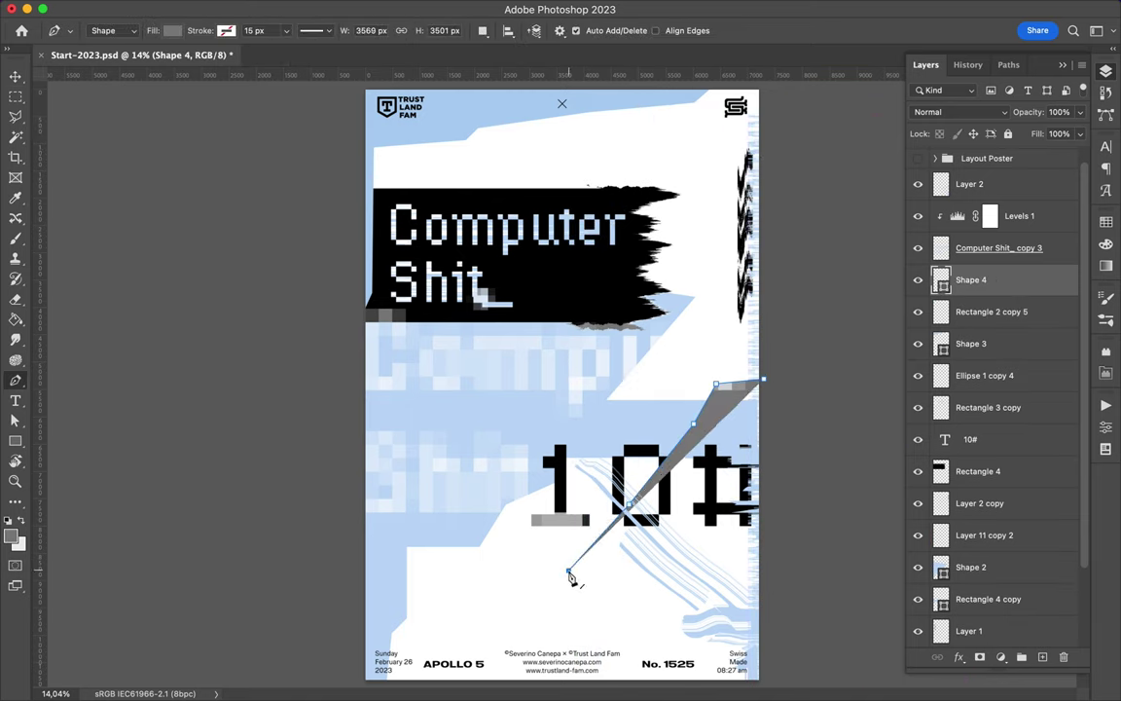
click(530, 567)
click(492, 634)
click(454, 684)
click(773, 686)
click(764, 381)
key(ctrl+shift+bracketleft)
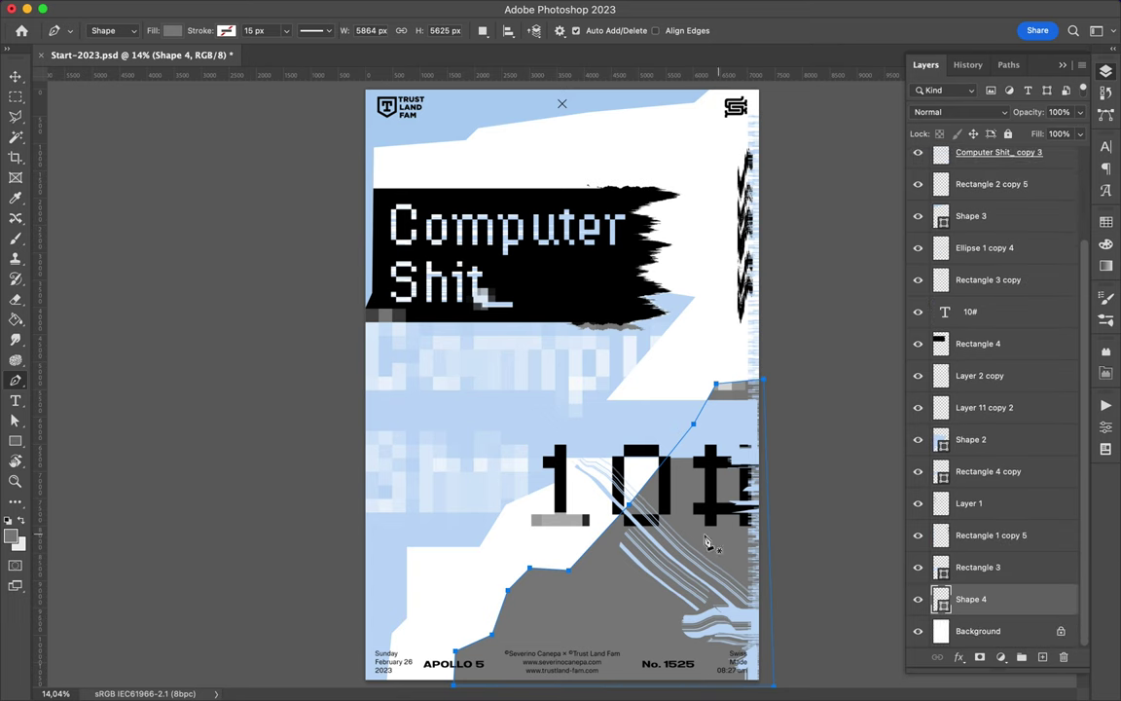
key(v)
mouse_move(615, 374)
mouse_down()
mouse_move(605, 416)
mouse_move(680, 181)
mouse_up()
- Draw a wide rectangle across the banner top and delete the extra rectangle copy
key(a)
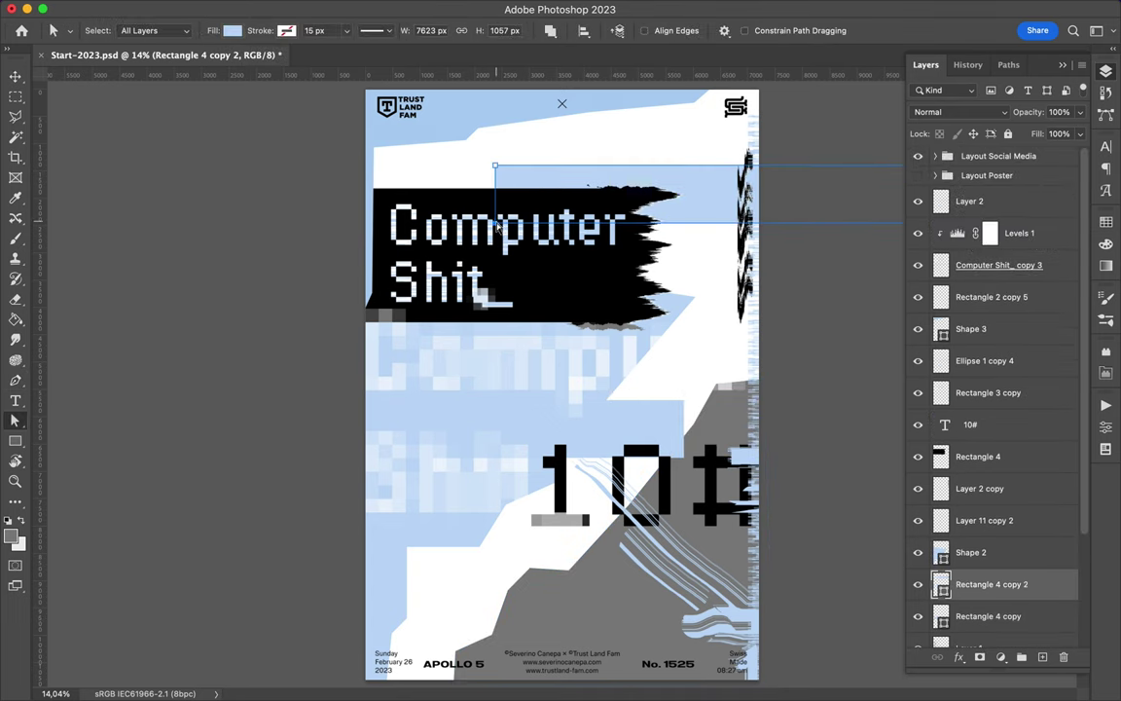
key(v)
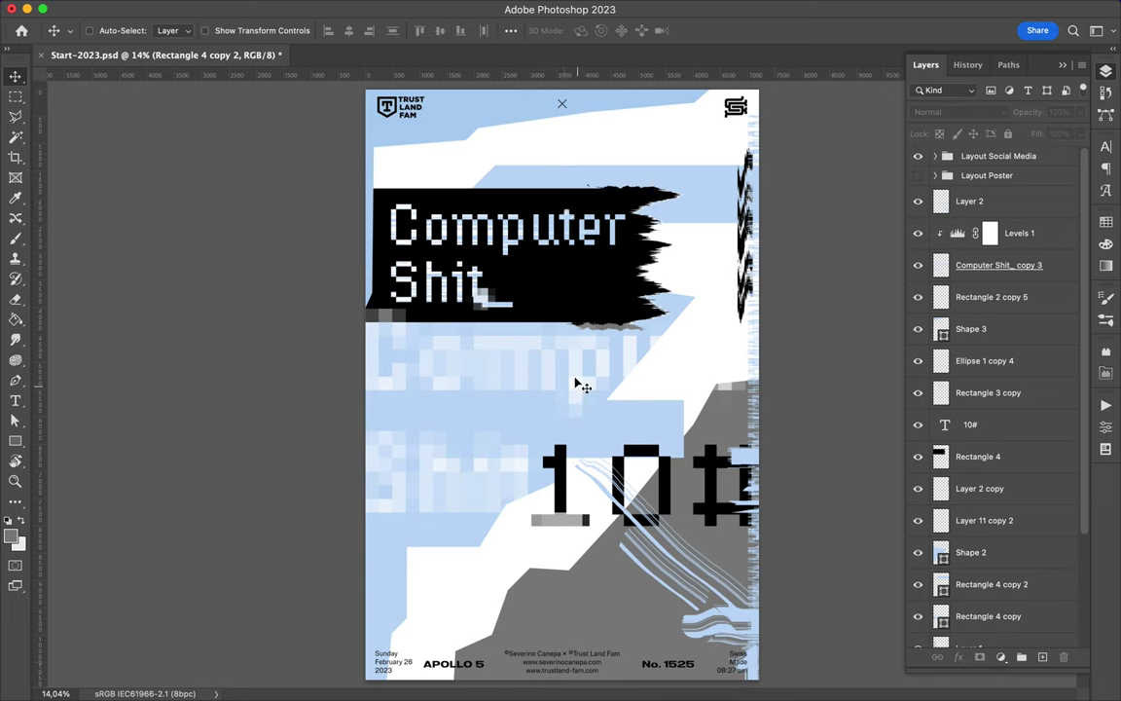
key(u)
key(v)
mouse_move(507, 324)
mouse_down()
mouse_move(559, 321)
mouse_move(541, 185)
mouse_up()
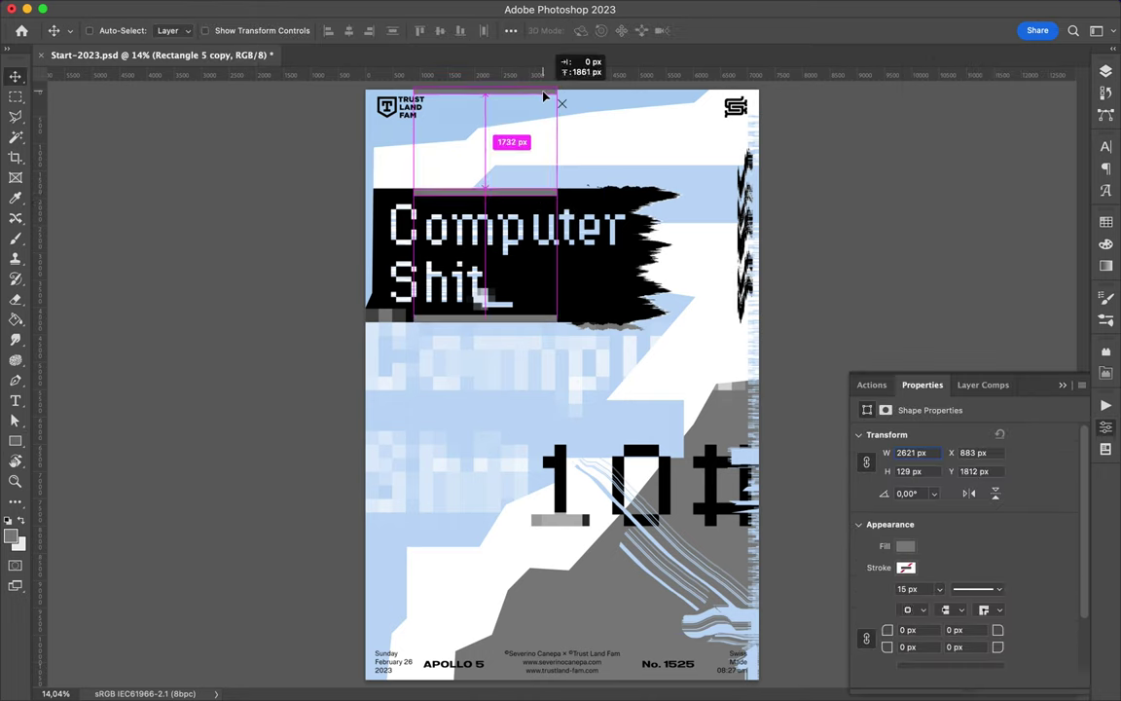
key(BackSpace)
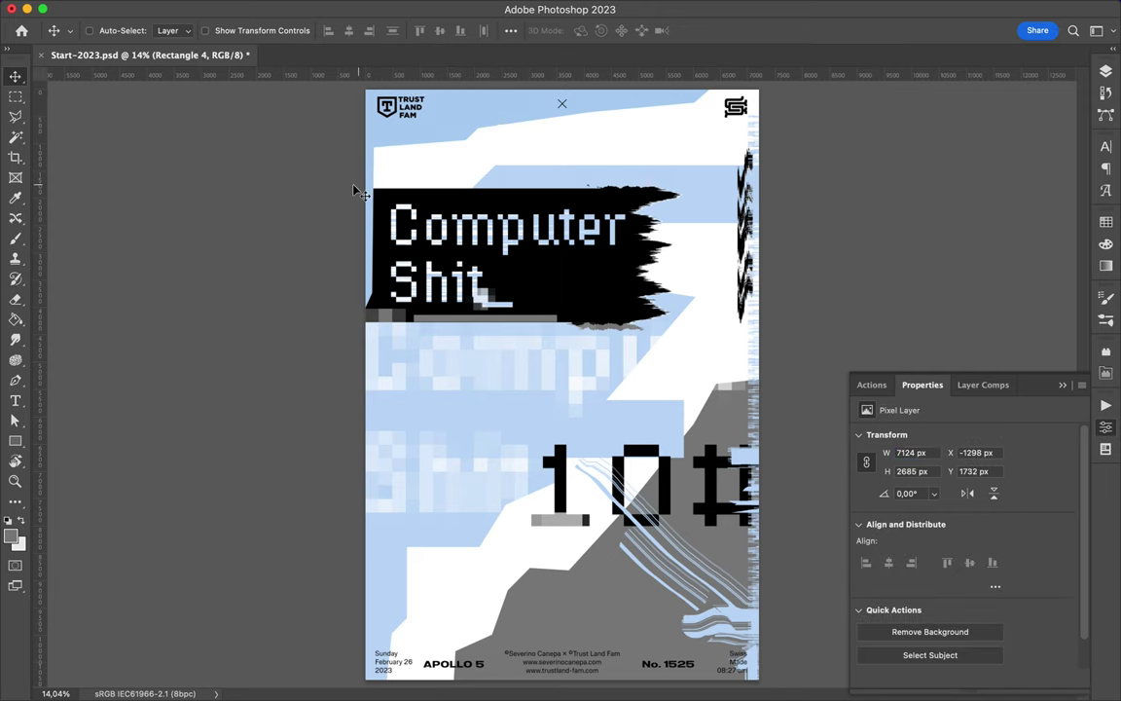
- Smudge the banner's top edge upward into ragged streaks
key(r)
click(98, 30)
drag(404, 185, 476, 194)
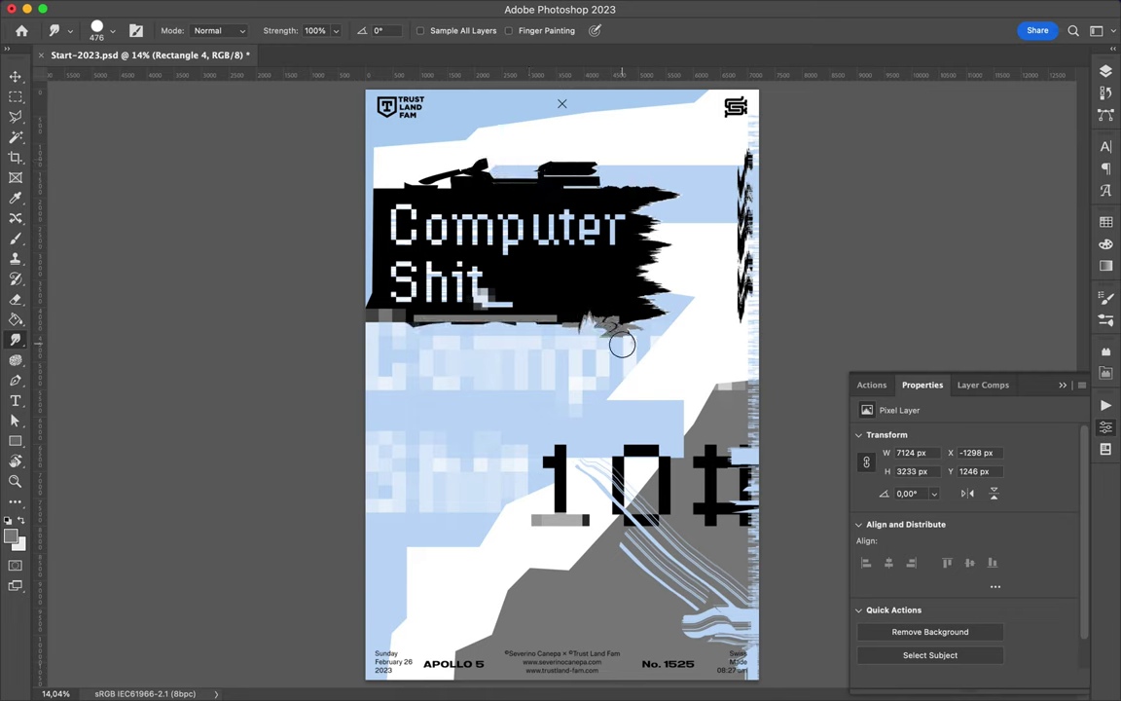
- Move the small mosaic block right and enlarge it into a patch beside 'Shit_'
key(v)
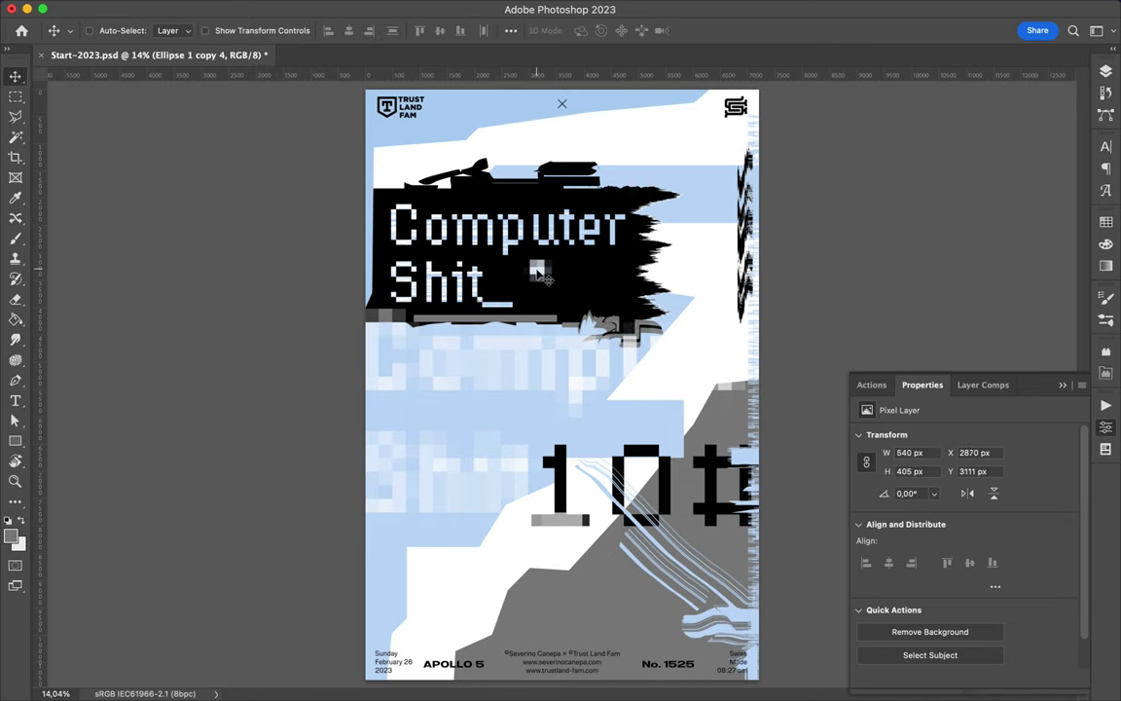
drag(486, 245, 550, 245)
mouse_move(600, 296)
mouse_down()
mouse_move(642, 312)
mouse_move(621, 268)
mouse_move(538, 282)
mouse_up()
key(Return)
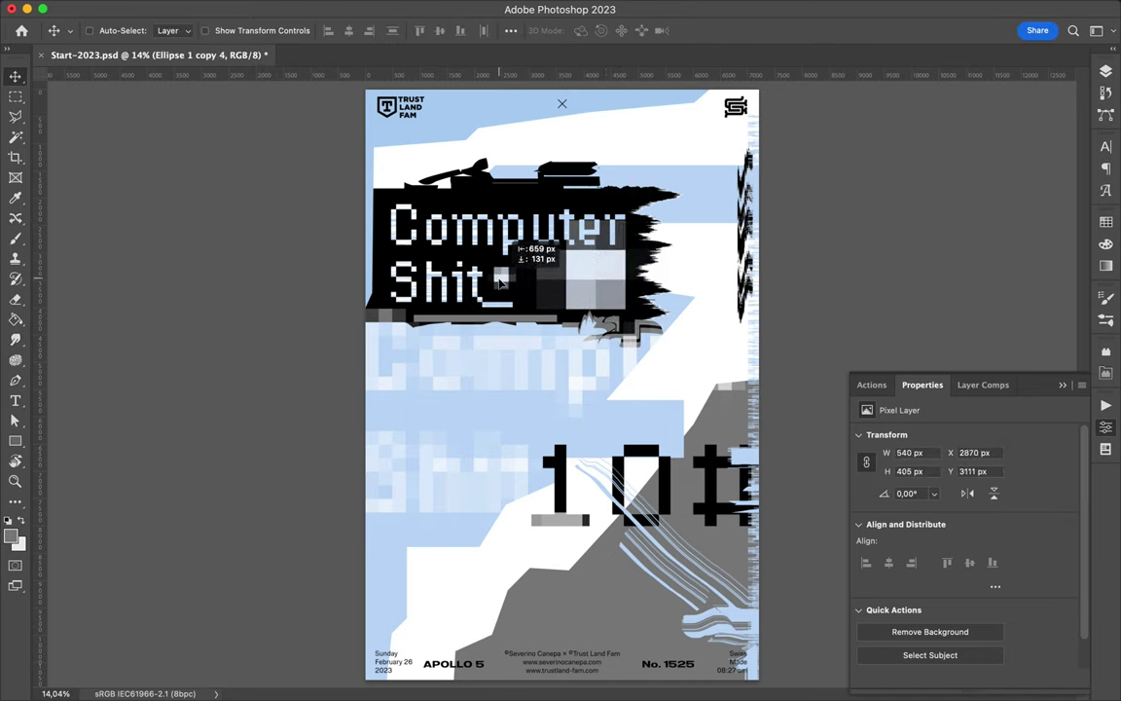
- Draw a black bar below the 1.0 text
click(670, 501)
key(u)
drag(531, 535, 759, 547)
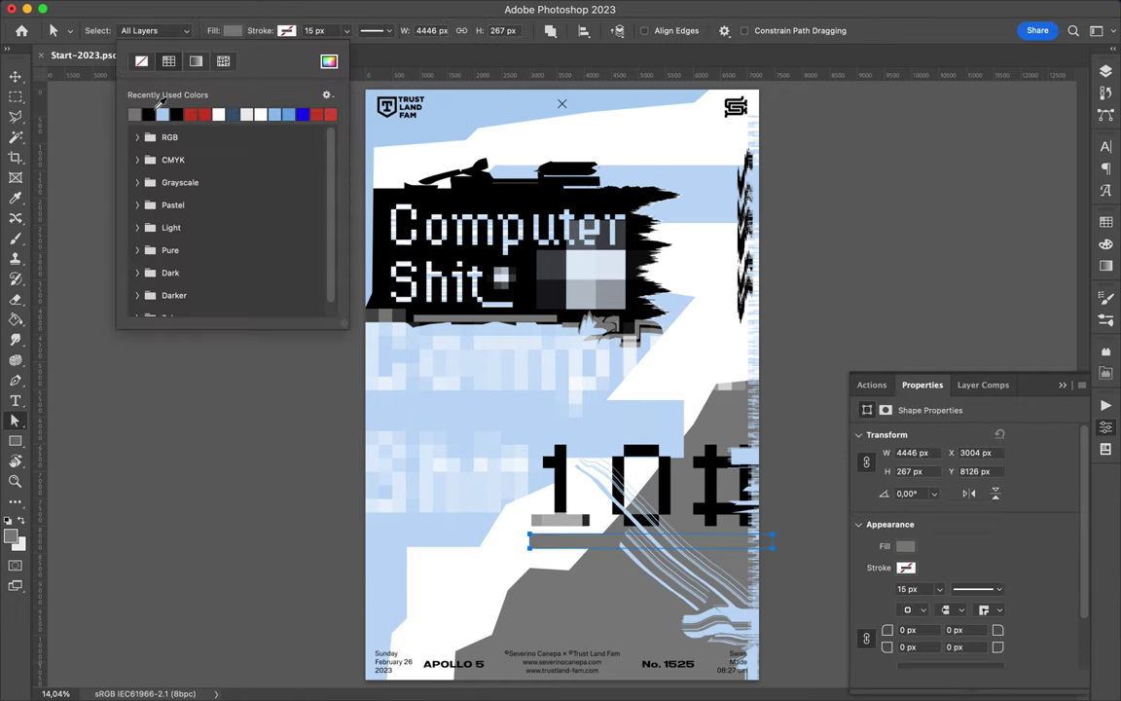
key(v)
- Draw a pen shape at the poster's left edge and fill it grey
key(p)
click(487, 362)
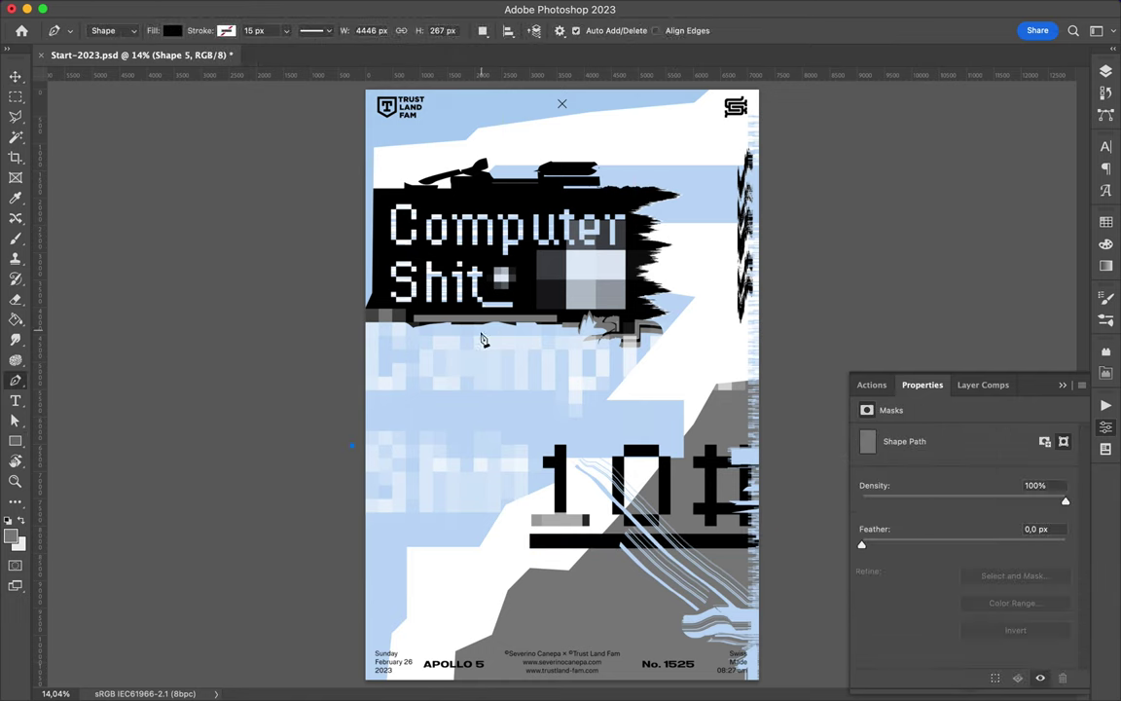
click(410, 443)
click(353, 444)
click(340, 314)
key(a)
click(317, 235)
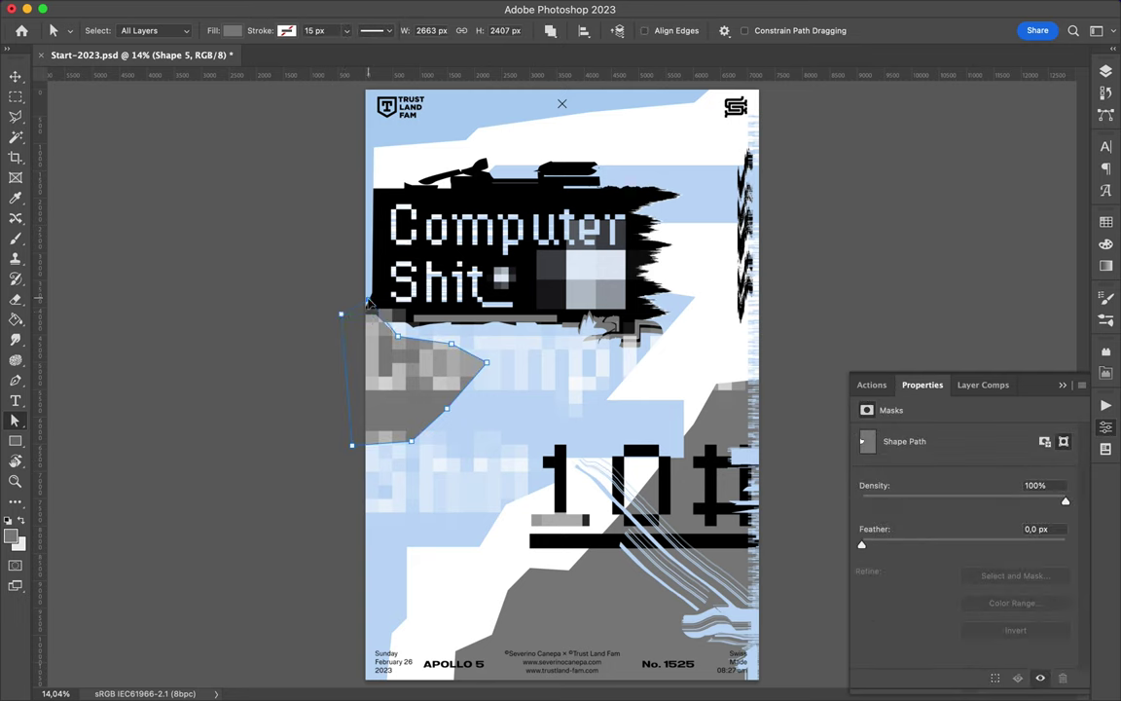
- Nudge the grey shape slightly right, then shift its path up and left
key(v)
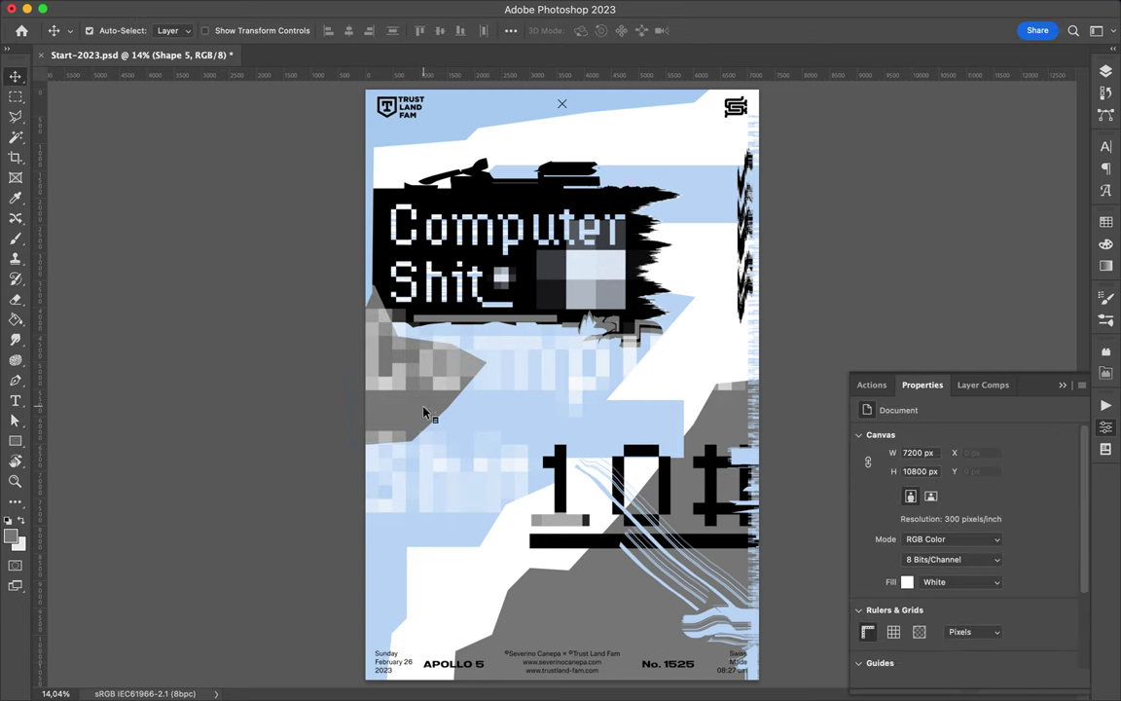
drag(425, 413, 440, 411)
key(a)
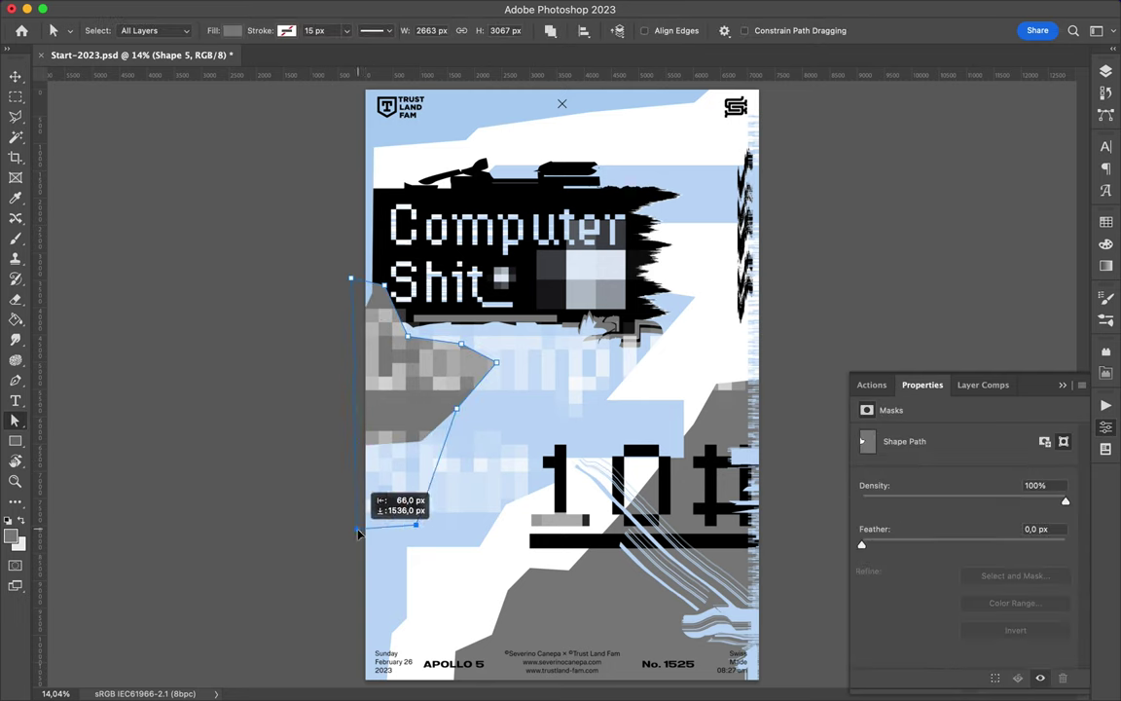
mouse_move(358, 533)
mouse_down()
mouse_move(372, 366)
mouse_move(405, 467)
mouse_move(371, 446)
mouse_up()
key(v)
key(a)
key(v)
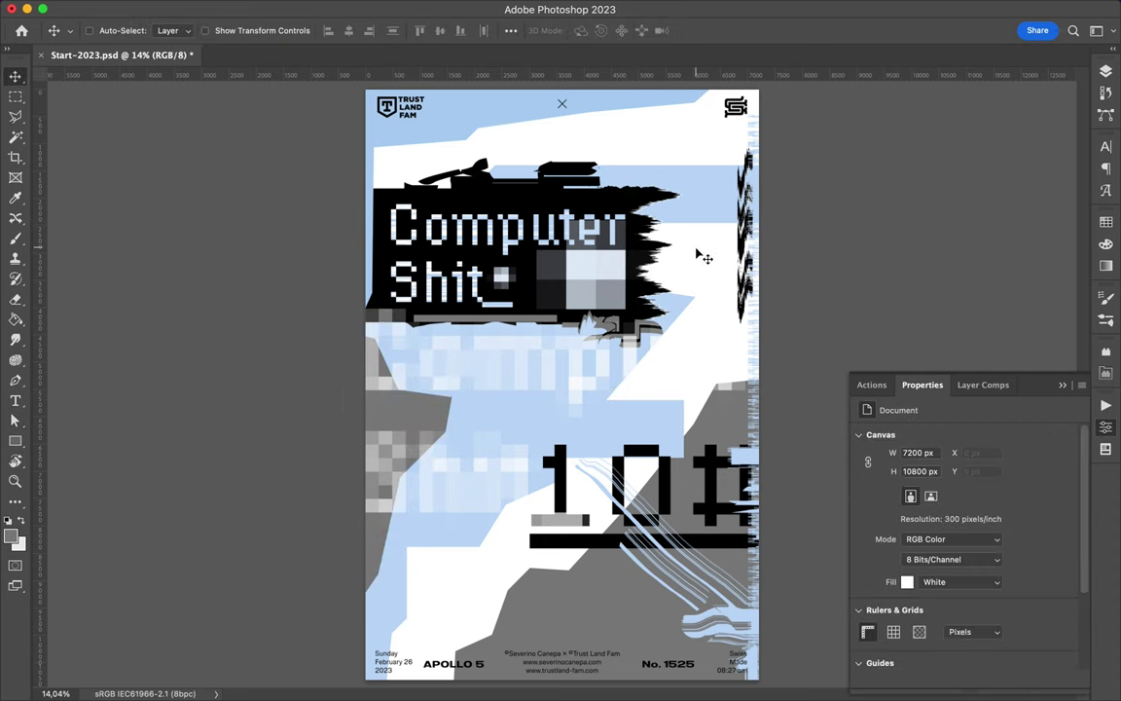
- Draw a rectangle over the banner's right side with a light blue gradient fill
click(699, 255)
click(578, 270)
key(u)
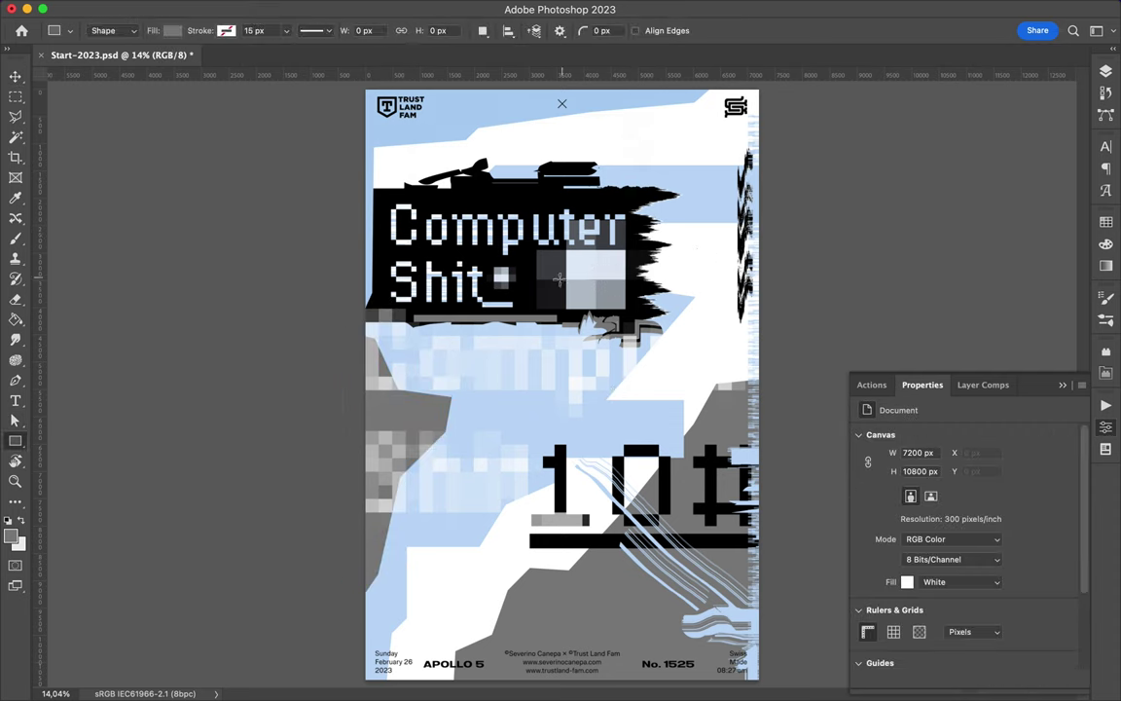
drag(552, 284, 674, 374)
click(173, 30)
click(136, 61)
double_click(268, 240)
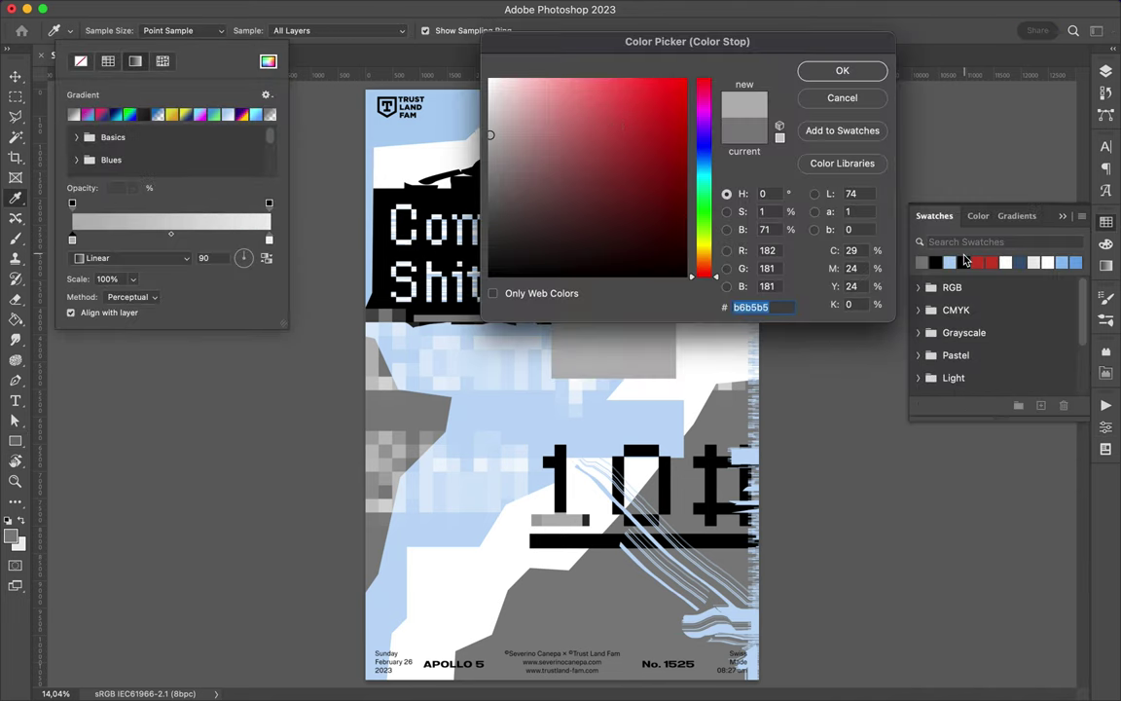
key(Return)
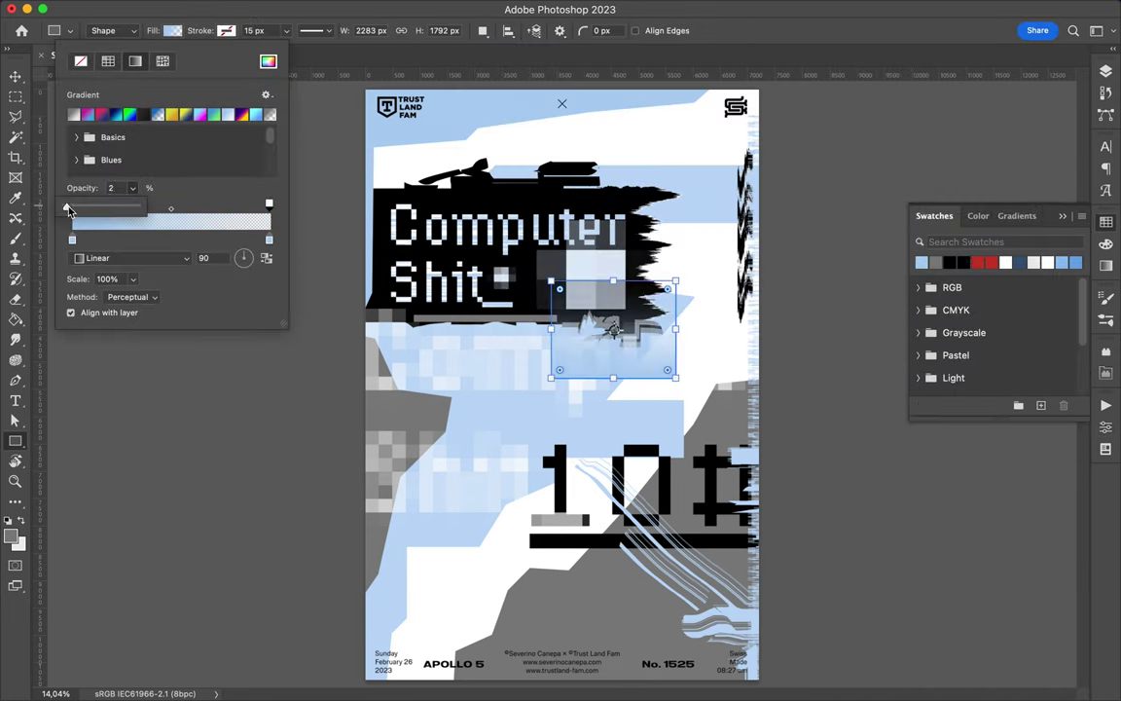
- Move the blue gradient rectangle to the lower left and apply Mosaic with cell size 82
key(v)
drag(671, 352, 543, 617)
key(Return)
click(361, 9)
mouse_move(371, 252)
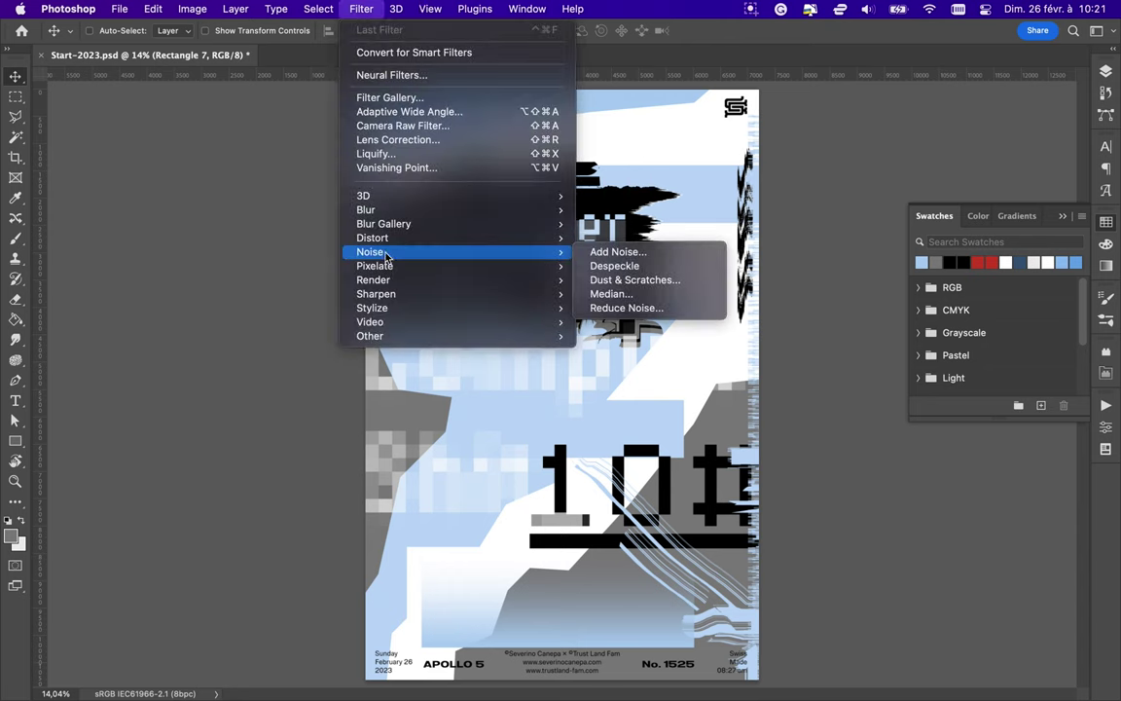
click(608, 335)
click(536, 269)
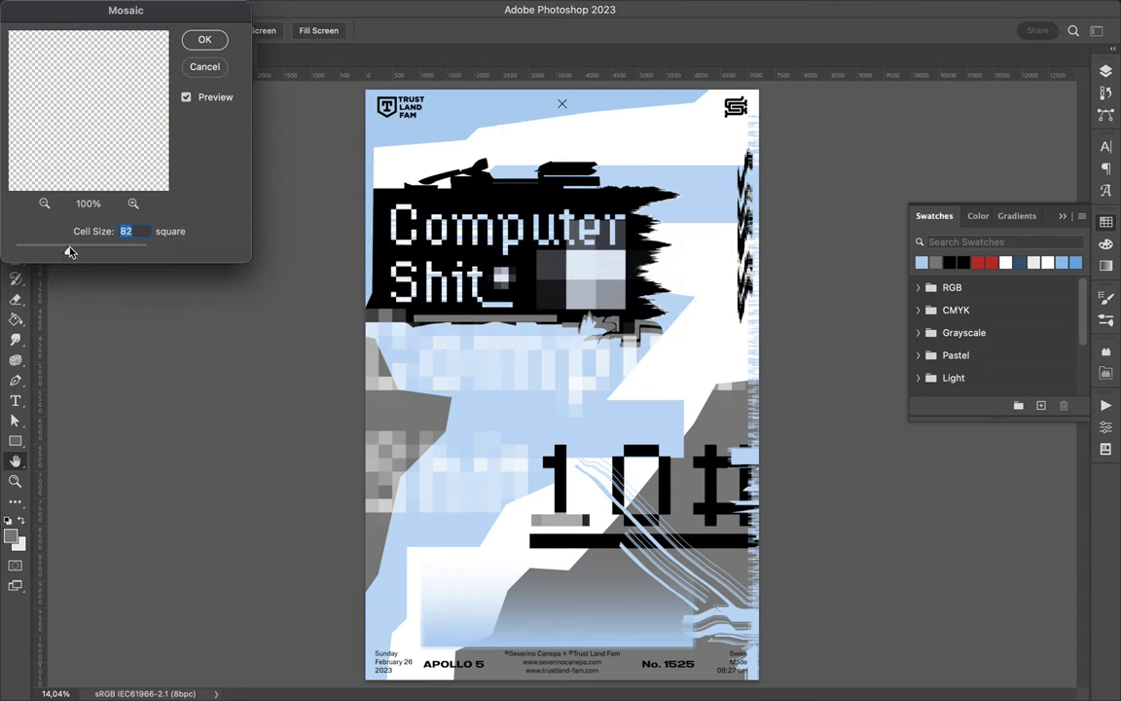
click(204, 40)
drag(567, 588, 575, 605)
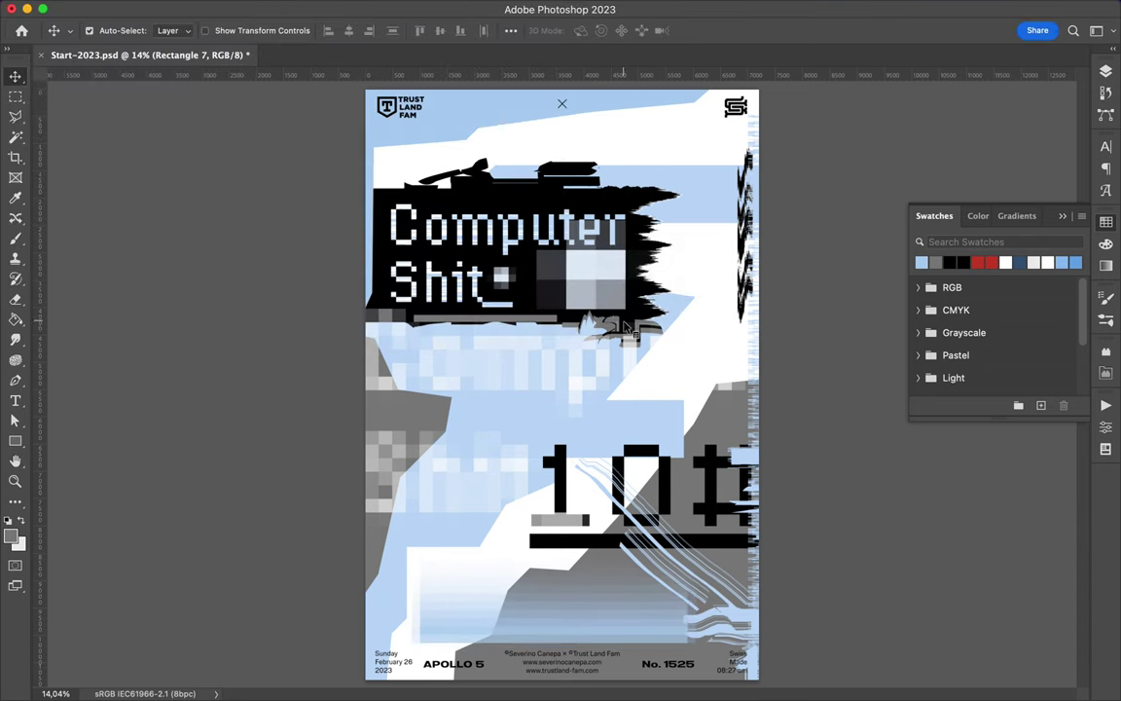
- Copy a fragment near the banner's right onto a new layer and move it below the banner
key(m)
drag(506, 258, 631, 331)
key(ctrl+j)
key(v)
drag(584, 292, 670, 350)
- Move the white rectangle down to mid-poster and stretch it wider
key(a)
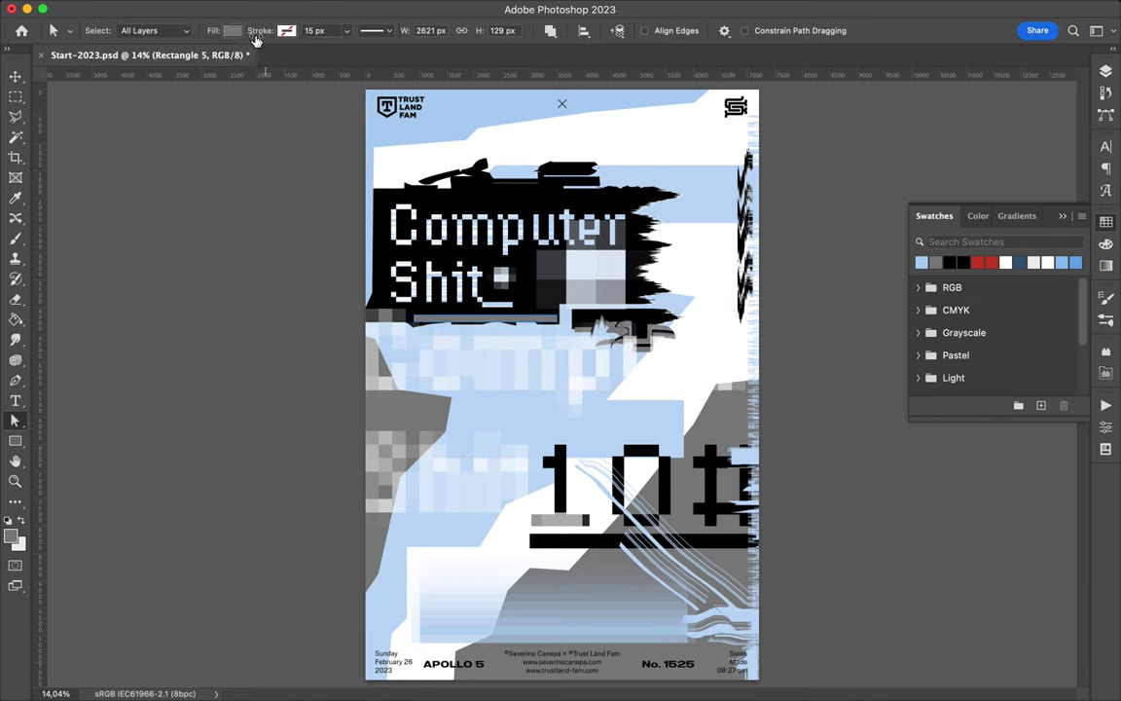
key(v)
drag(487, 287, 468, 368)
drag(543, 400, 540, 414)
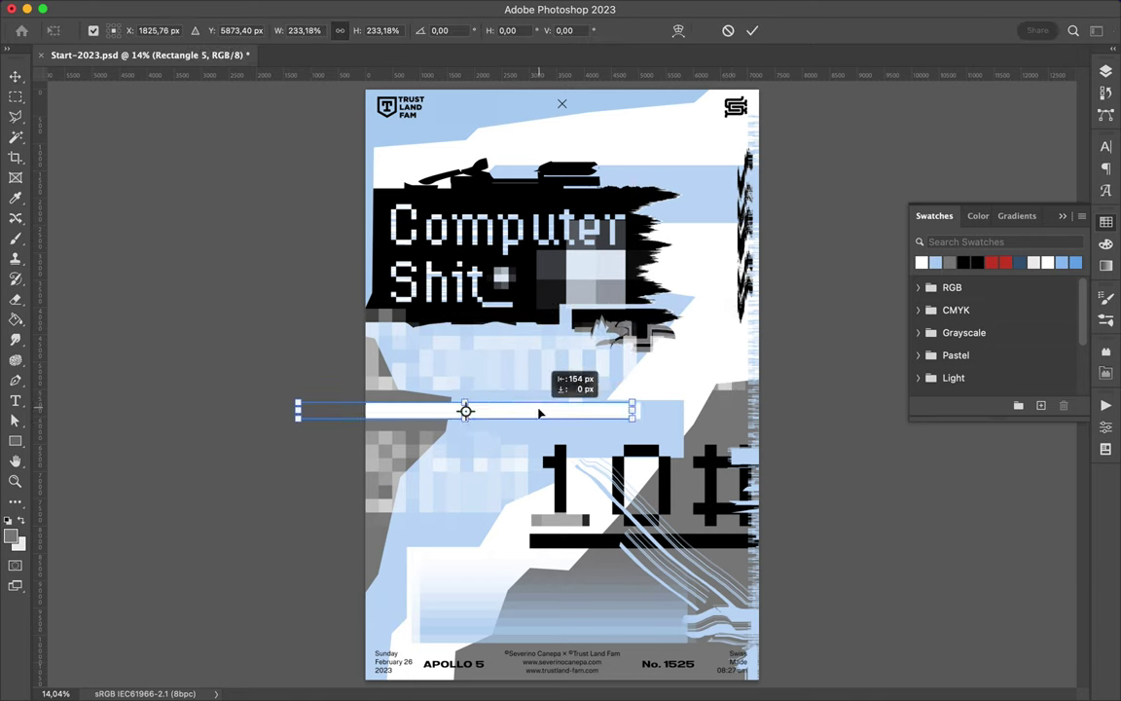
key(Return)
- Delete the black splat above Computer with a marquee selection
key(m)
drag(375, 137, 647, 178)
key(Delete)
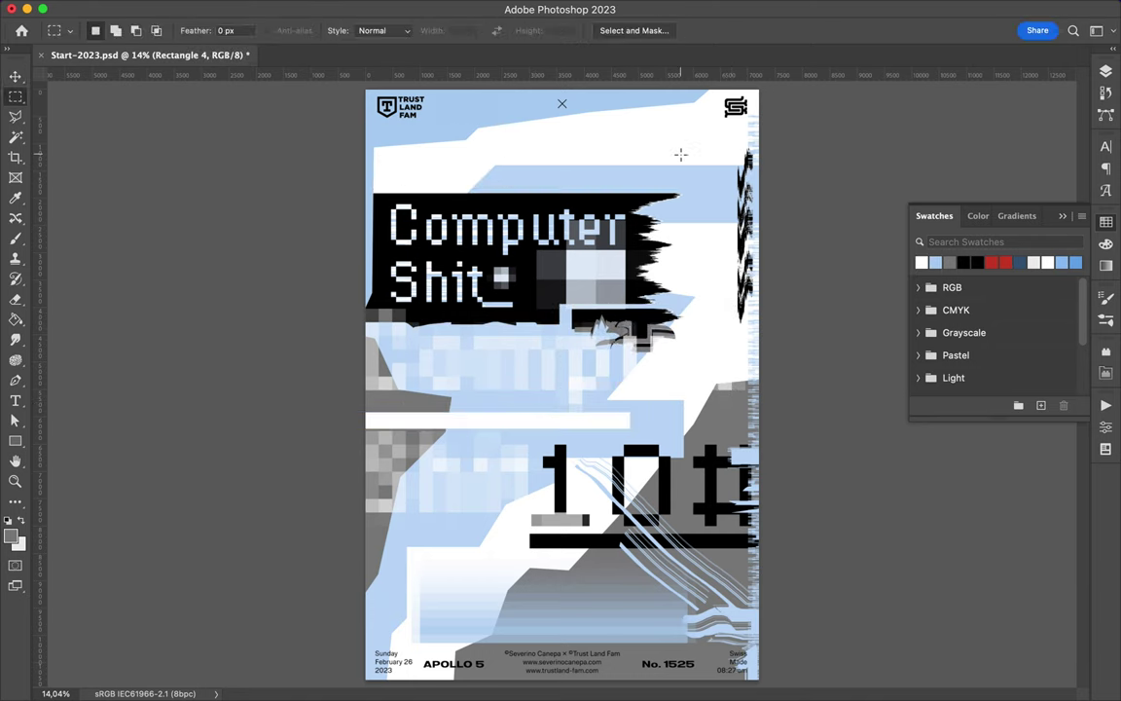
- Move the grey pixel block to the right edge
key(v)
key(r)
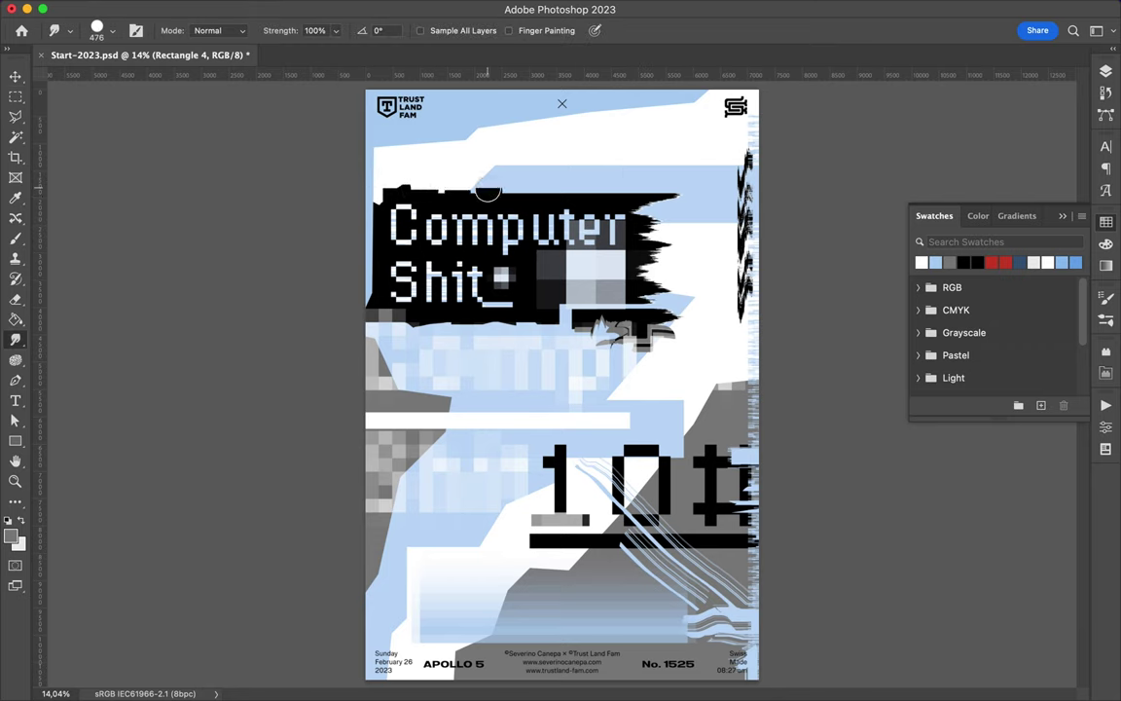
key(v)
drag(538, 240, 742, 199)
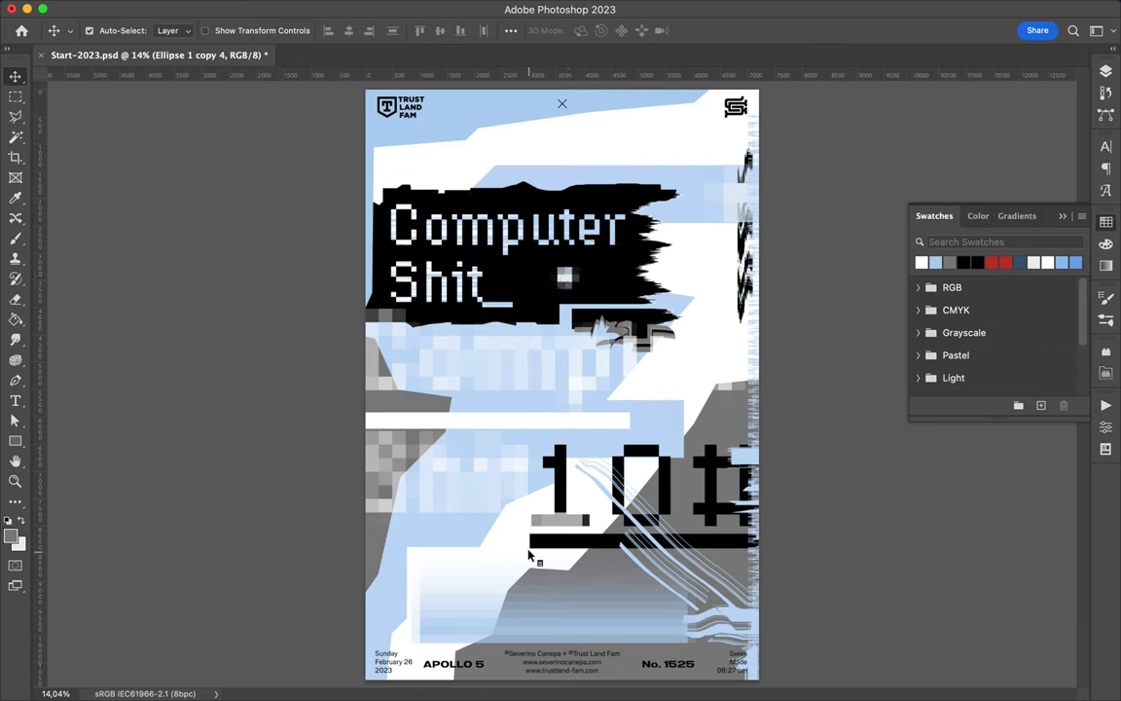
- Shorten the white bar against the left edge and select a thin slice across the banner
key(ctrl+t)
mouse_move(584, 421)
mouse_down()
mouse_move(363, 420)
mouse_move(382, 528)
mouse_up()
key(Return)
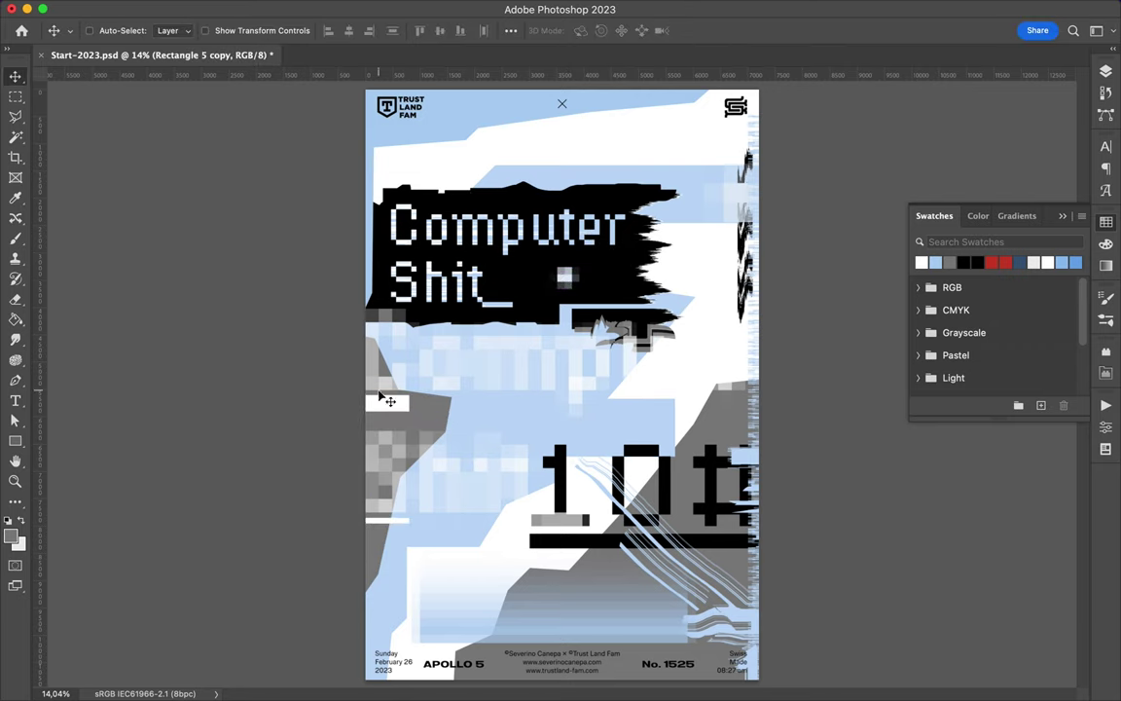
key(m)
drag(607, 421, 488, 425)
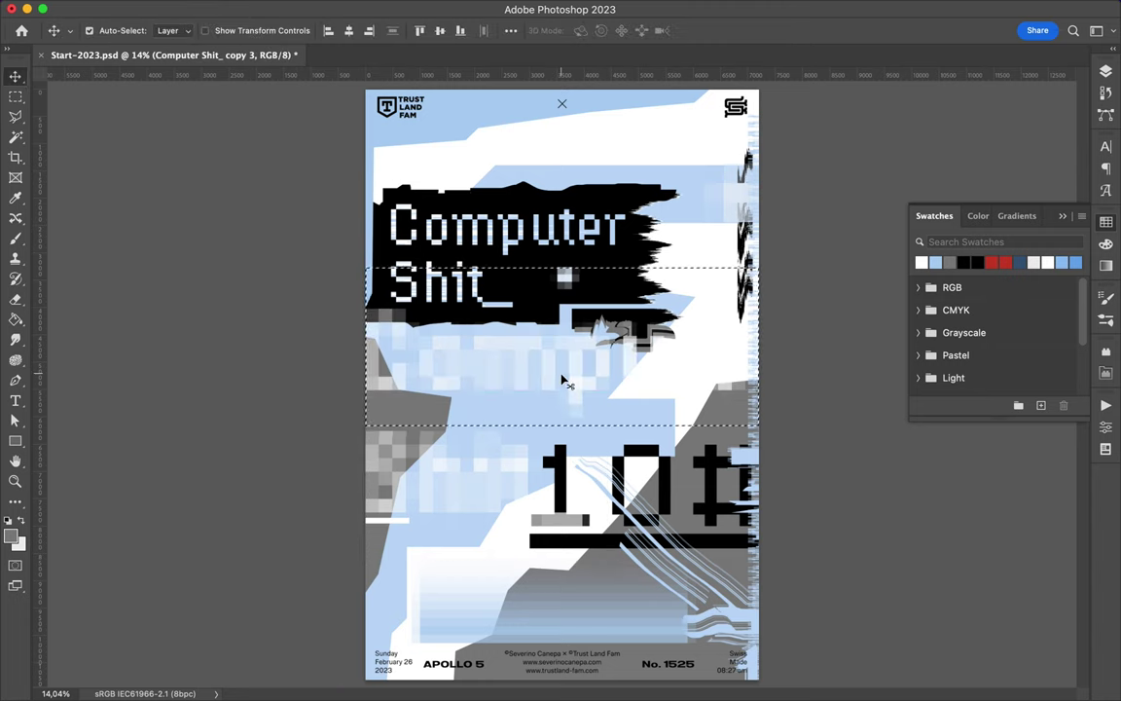
- Scale up the Computer Shit_ banner layer and nudge it down and left
ctrl+click(537, 512)
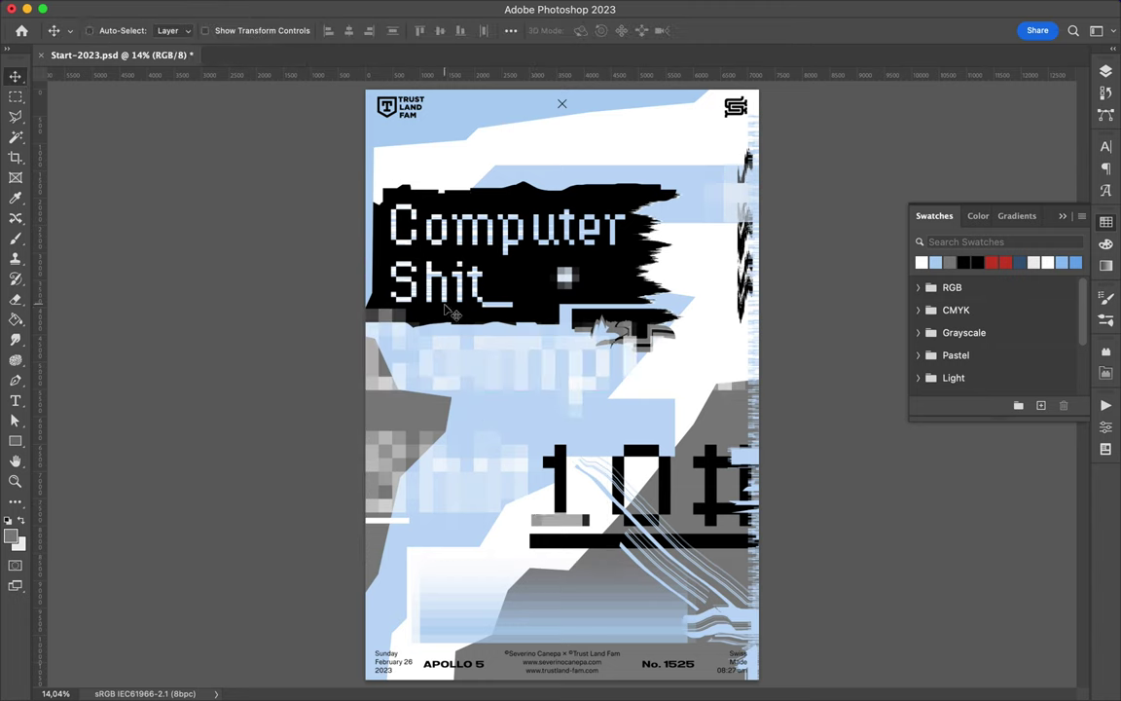
key(ctrl+t)
drag(738, 345, 749, 336)
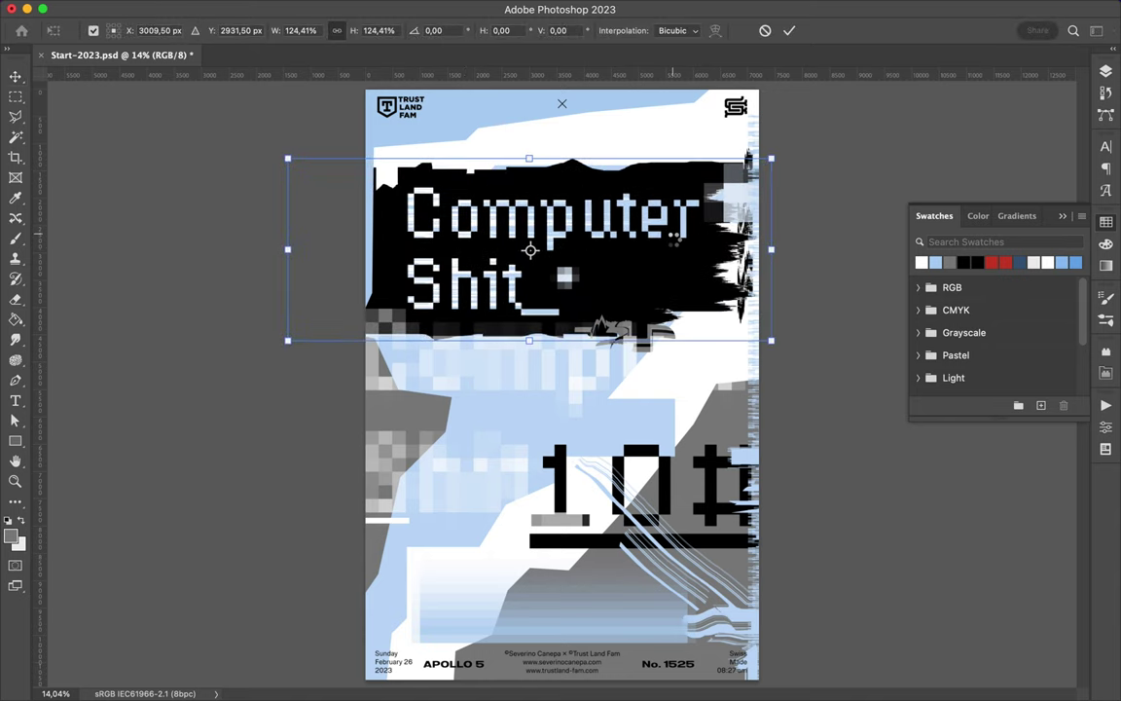
key(Return)
drag(580, 387, 575, 396)
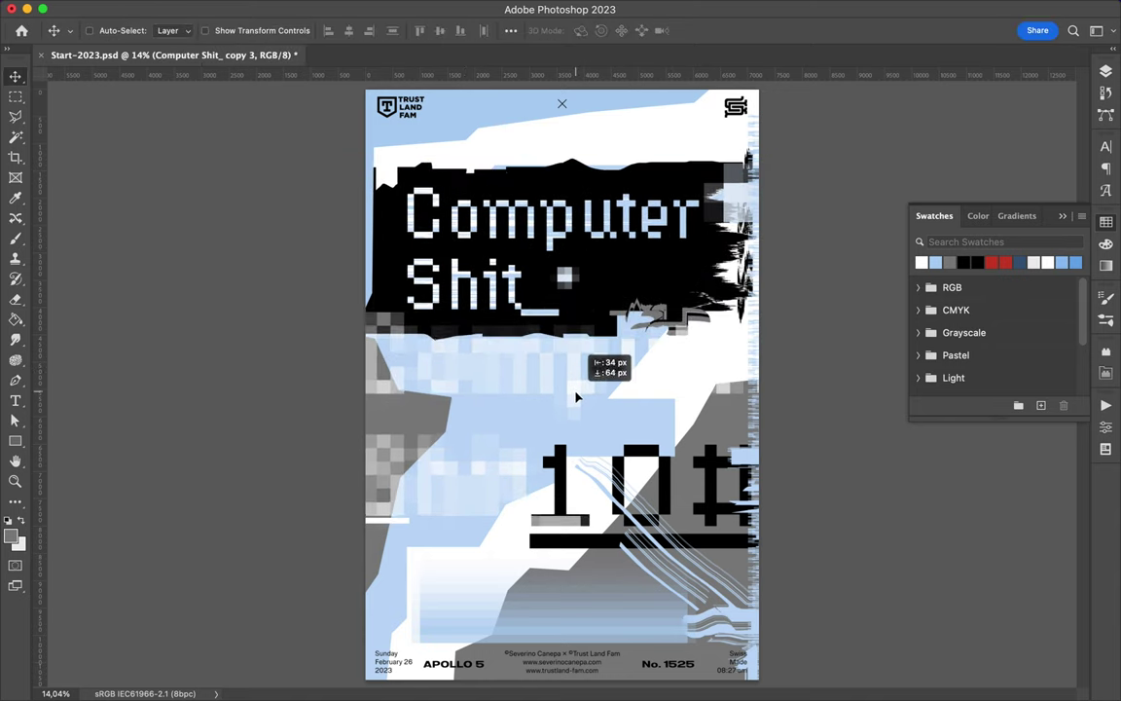
- Lay a gradient strip over the Shit line, undoing a trial rotate-and-duplicate
mouse_move(420, 231)
mouse_down()
mouse_move(642, 292)
mouse_move(705, 409)
mouse_up()
key(ctrl+t)
drag(683, 487, 645, 593)
key(Escape)
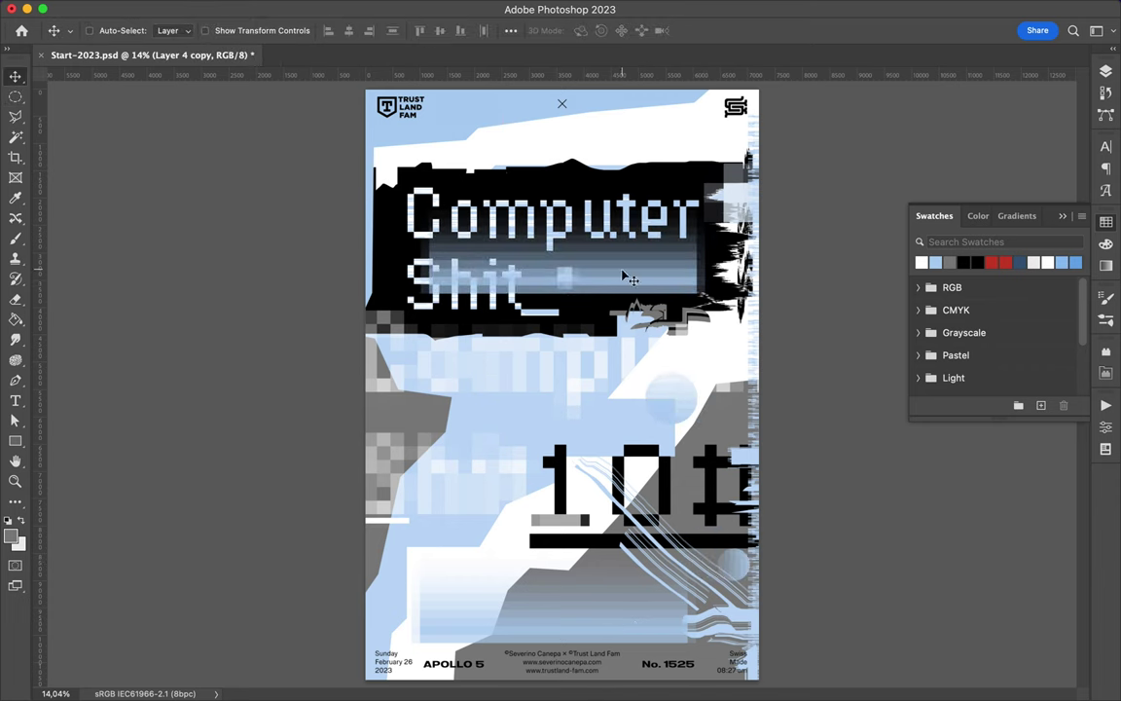
key(ctrl+z)
key(ctrl+z)
key(ctrl+z)
- Copy a strip of the poster to a new layer and drag it down
key(m)
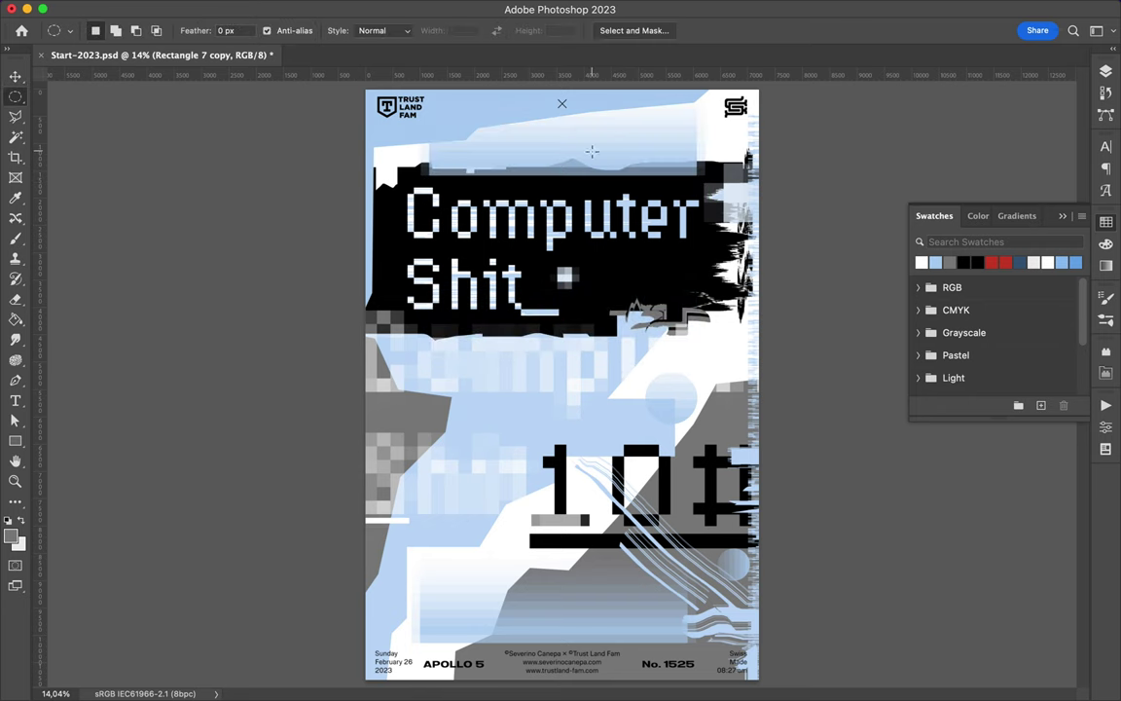
drag(587, 125, 701, 165)
key(ctrl+j)
key(v)
drag(632, 146, 707, 656)
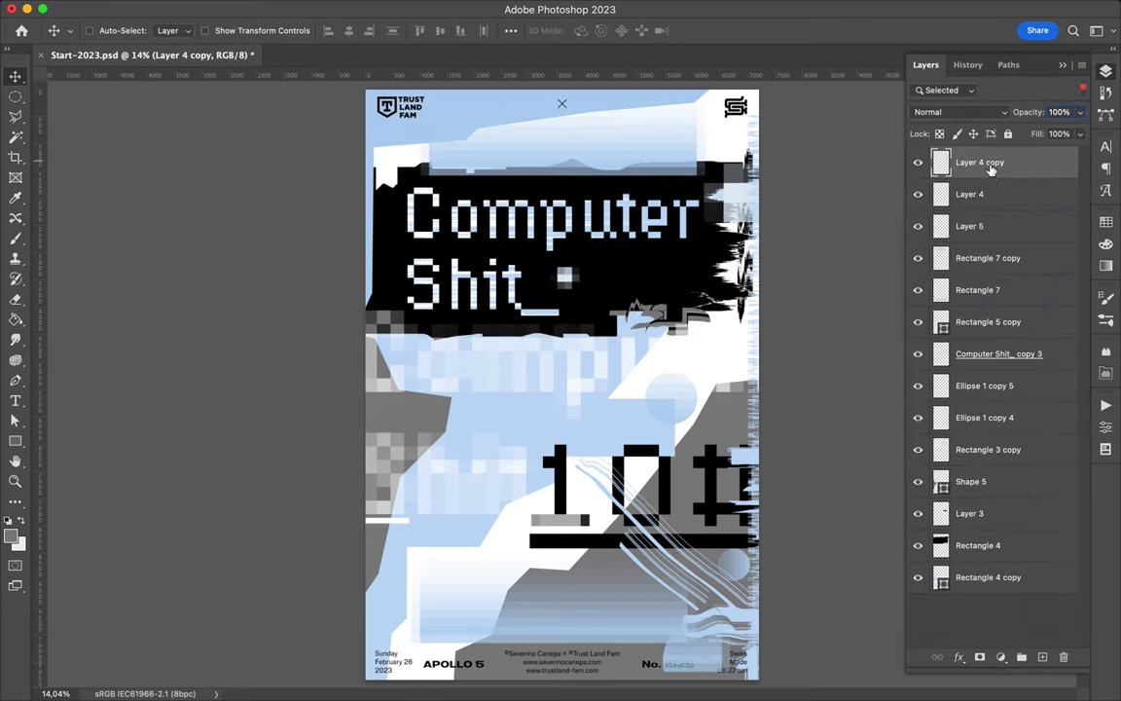
- Undo that copy and place a jagged black copy at the left, below the Levels adjustment
key(ctrl+z)
key(ctrl+z)
key(ctrl+z)
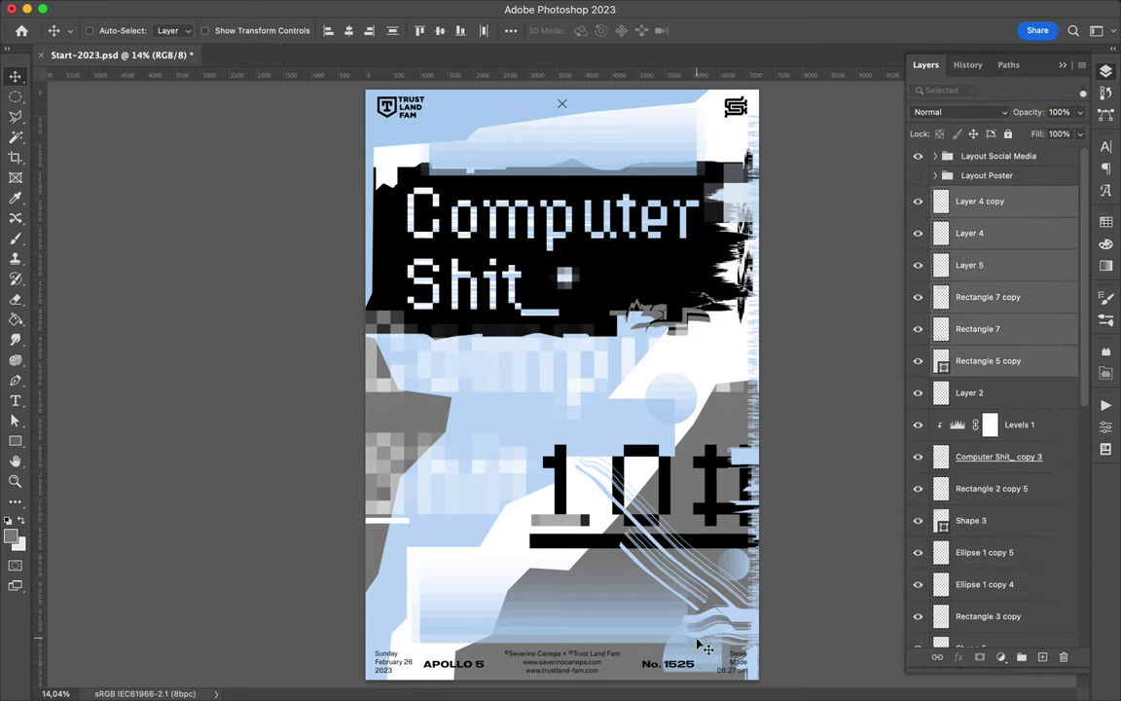
drag(611, 321, 448, 613)
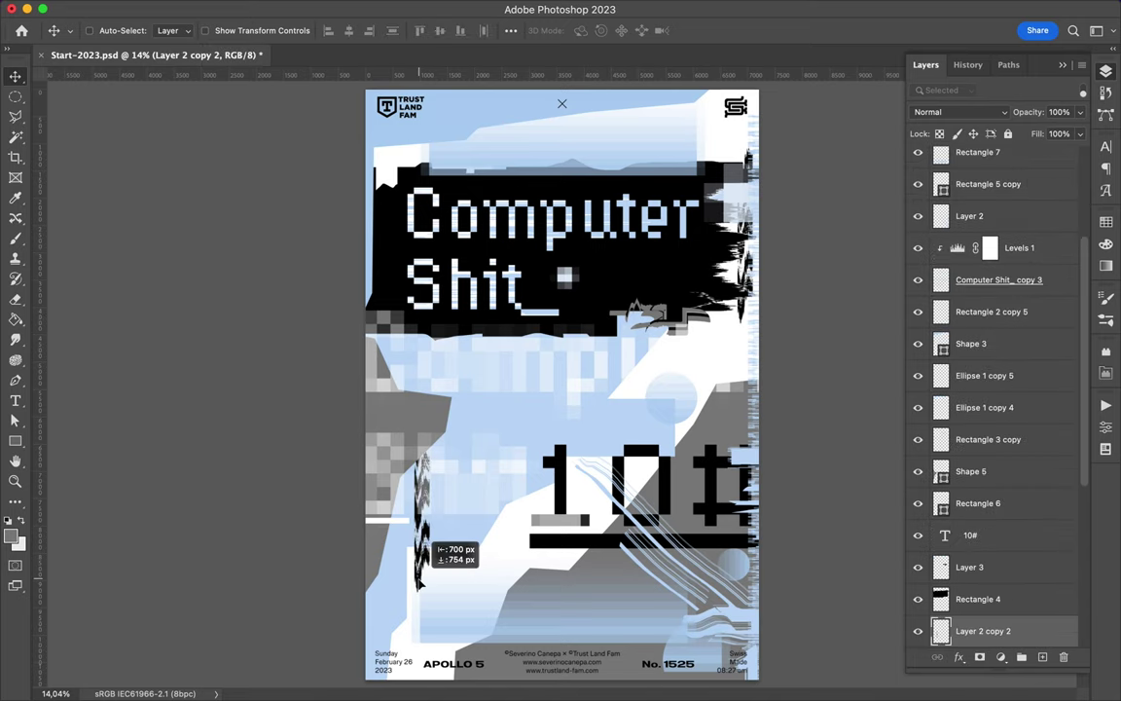
key(ctrl+bracketleft)
key(ctrl+bracketleft)
key(ctrl+bracketleft)
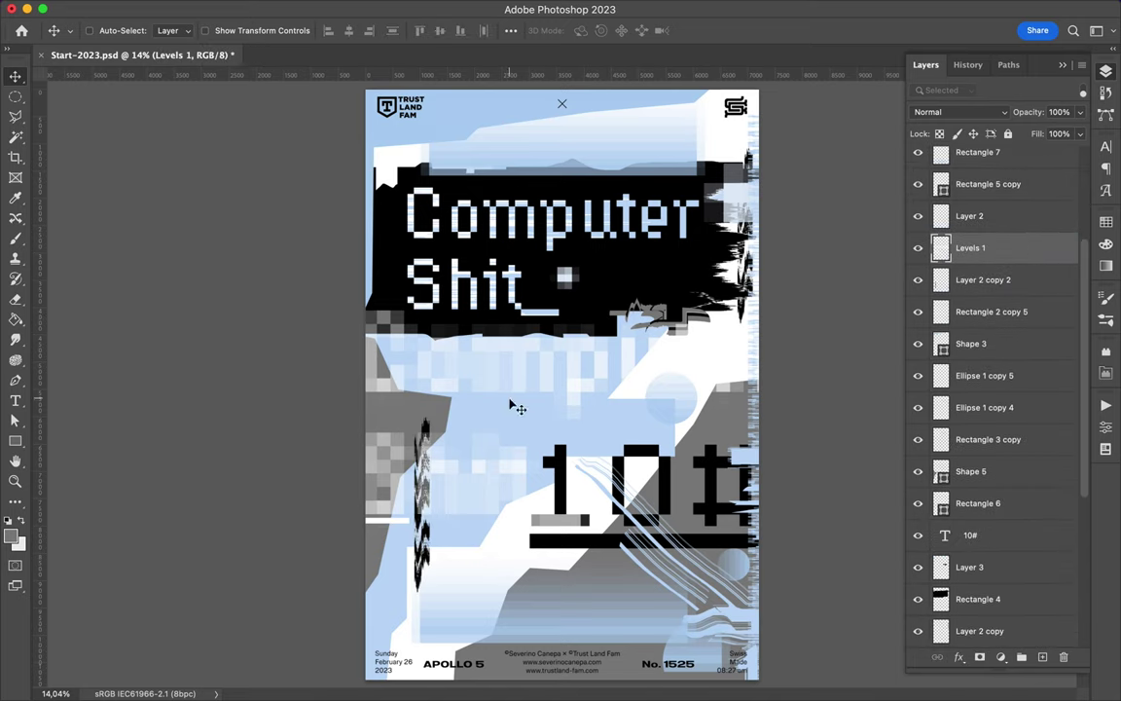